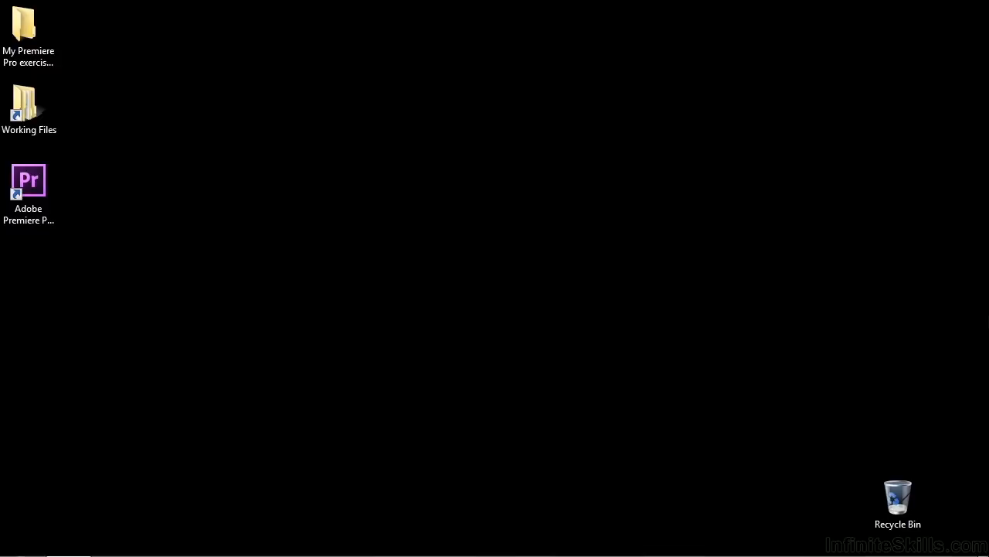
# - Open the 1106-secondary color correction.prproj project from the projects folder inside Working Files
pyautogui.doubleClick(23, 109)
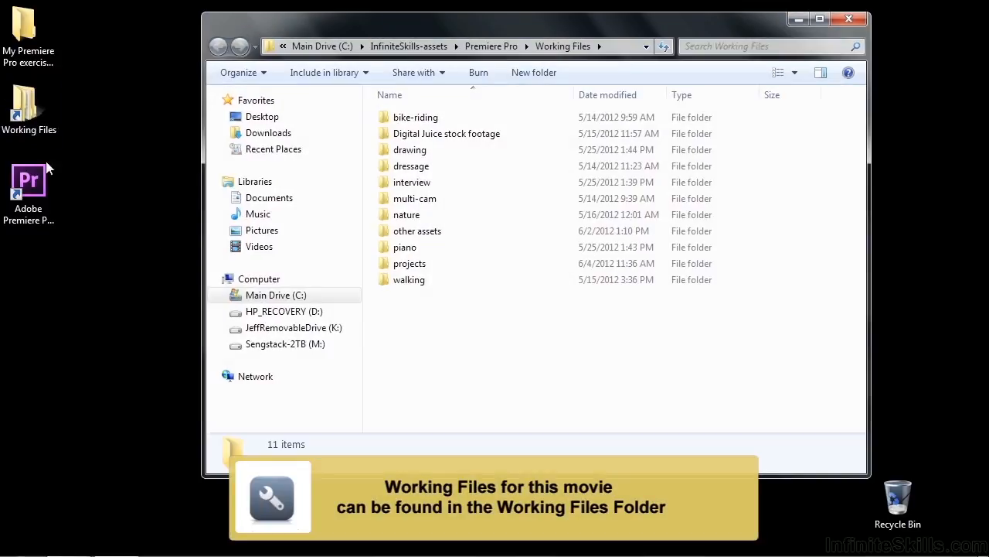
pyautogui.doubleClick(410, 264)
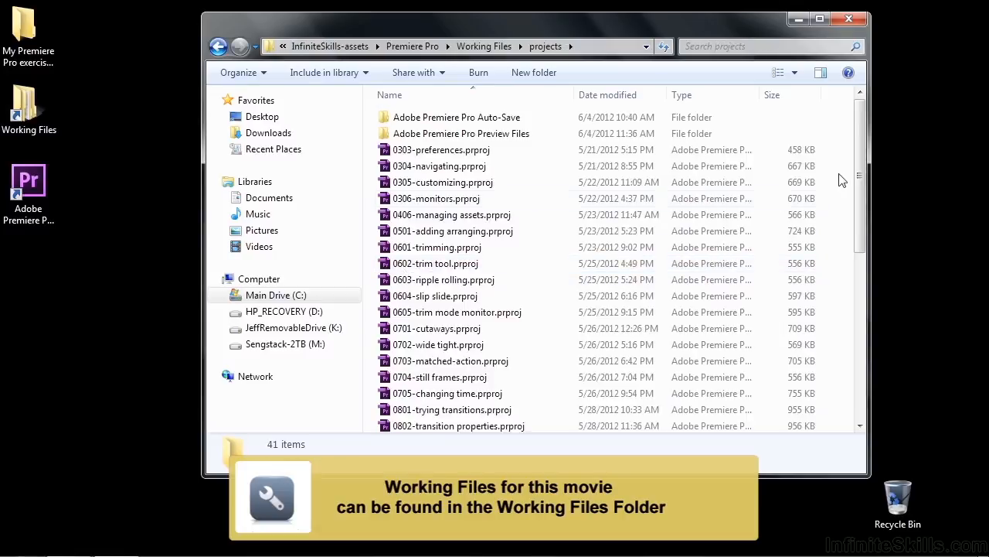
pyautogui.scroll(-7, 822, 184)
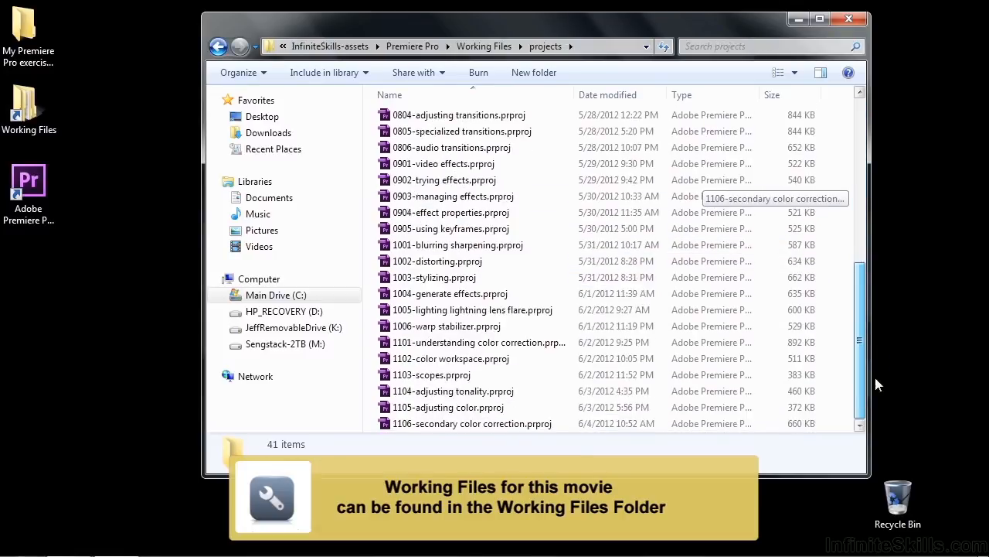
pyautogui.doubleClick(393, 430)
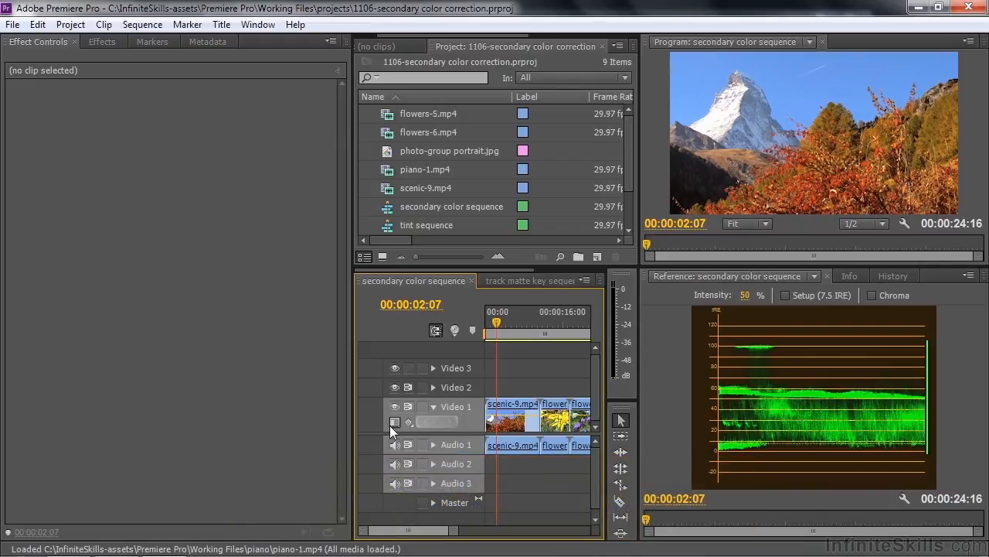
# - Apply the Fast Color Corrector and Luma Curve effects to the scenic-9.mp4 clip and display its effect controls
pyautogui.click(510, 405)
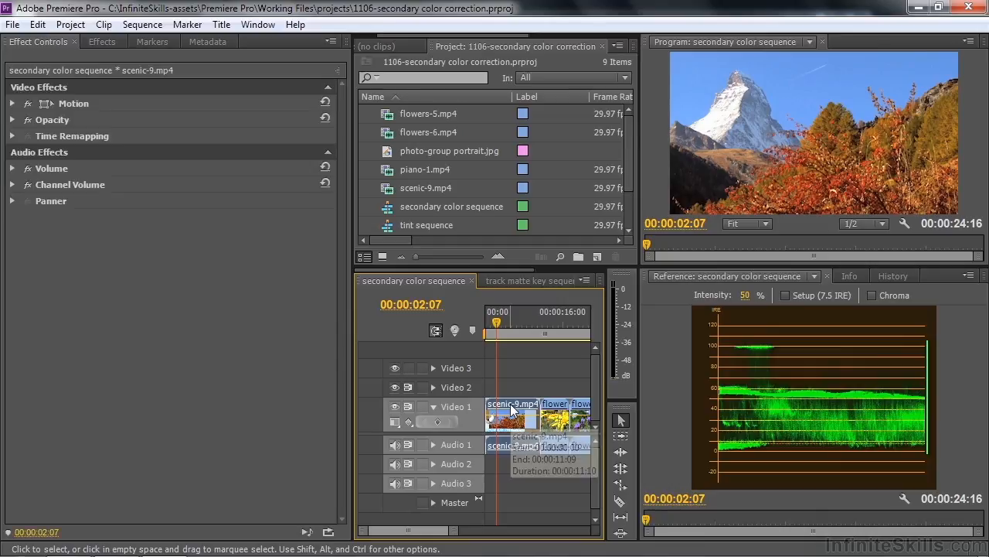
pyautogui.click(101, 43)
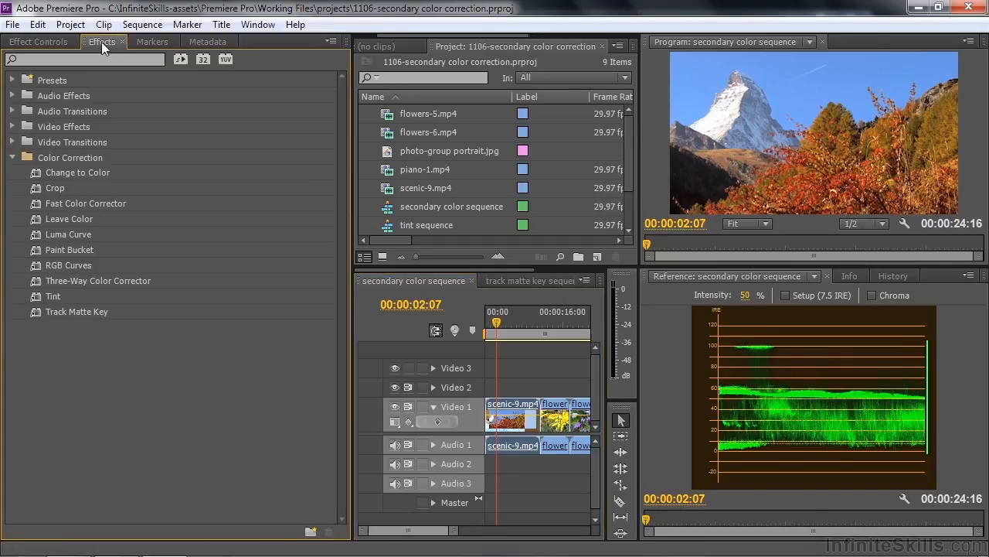
pyautogui.click(38, 202)
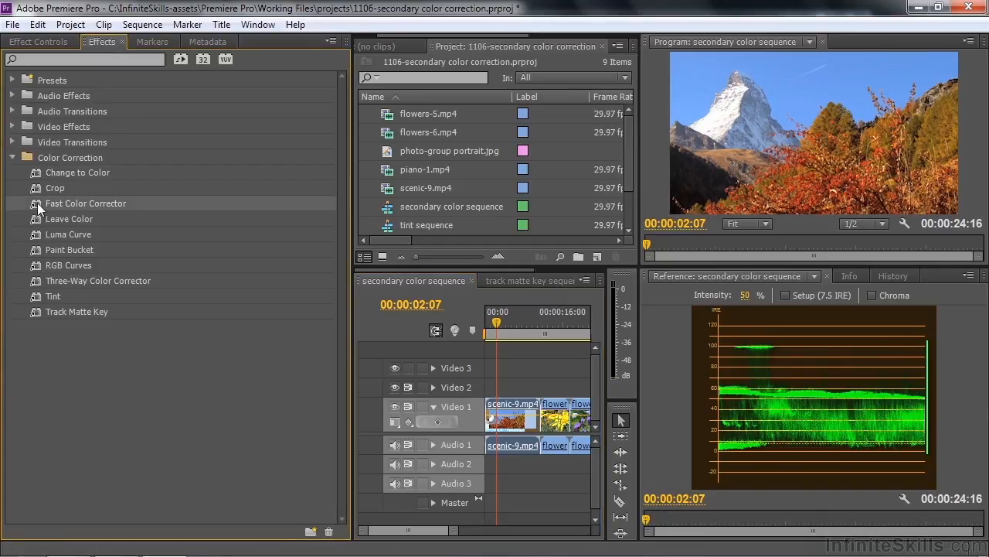
pyautogui.click(35, 234)
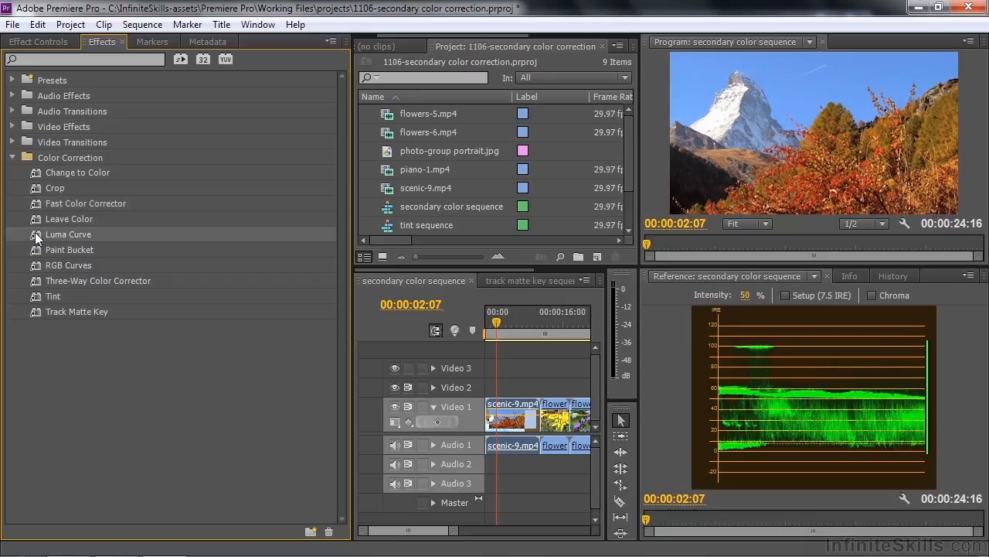
pyautogui.click(37, 41)
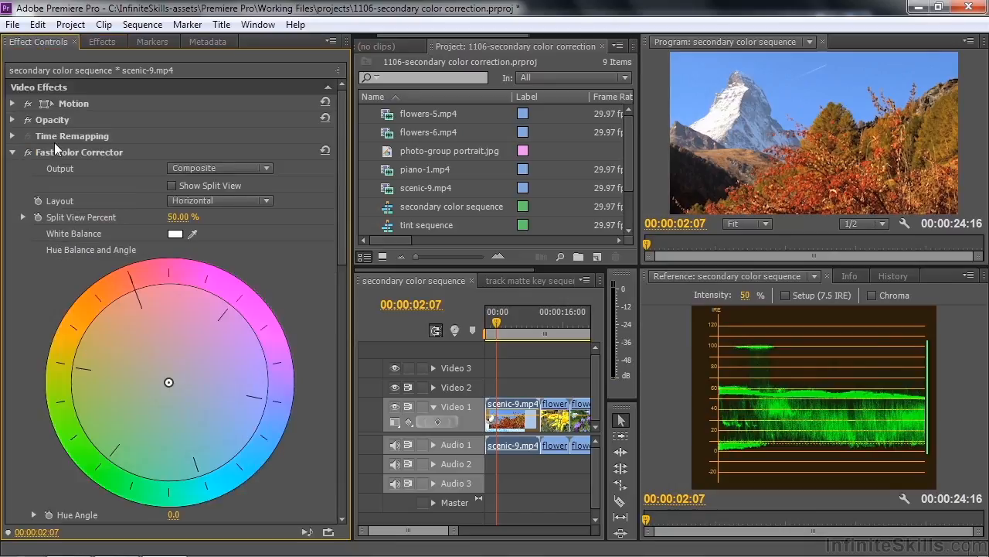
# - Remove the Fast Color Corrector effect from the scenic-9.mp4 clip
pyautogui.moveTo(347, 202)
pyautogui.mouseDown()
pyautogui.moveTo(336, 356)
pyautogui.moveTo(342, 186)
pyautogui.mouseUp()
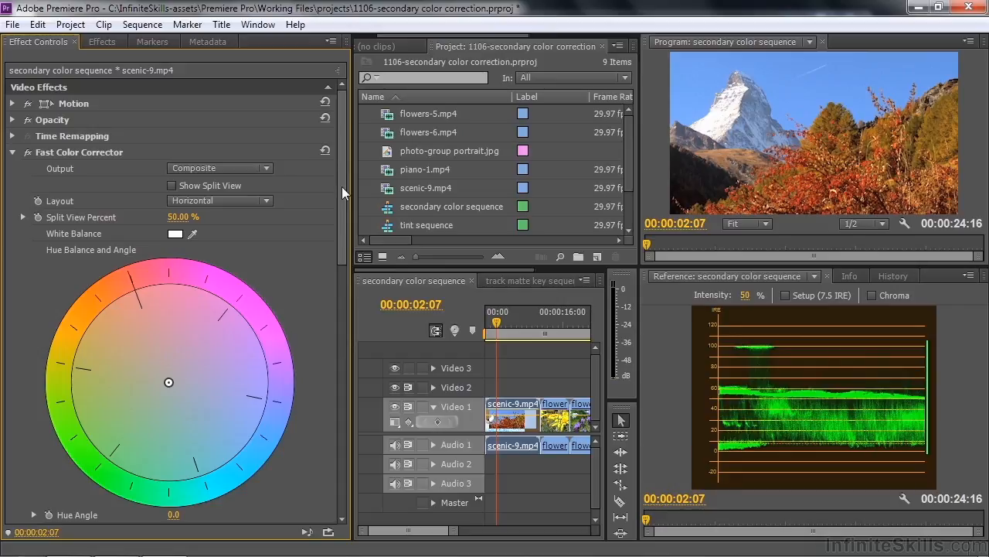
pyautogui.click(48, 153)
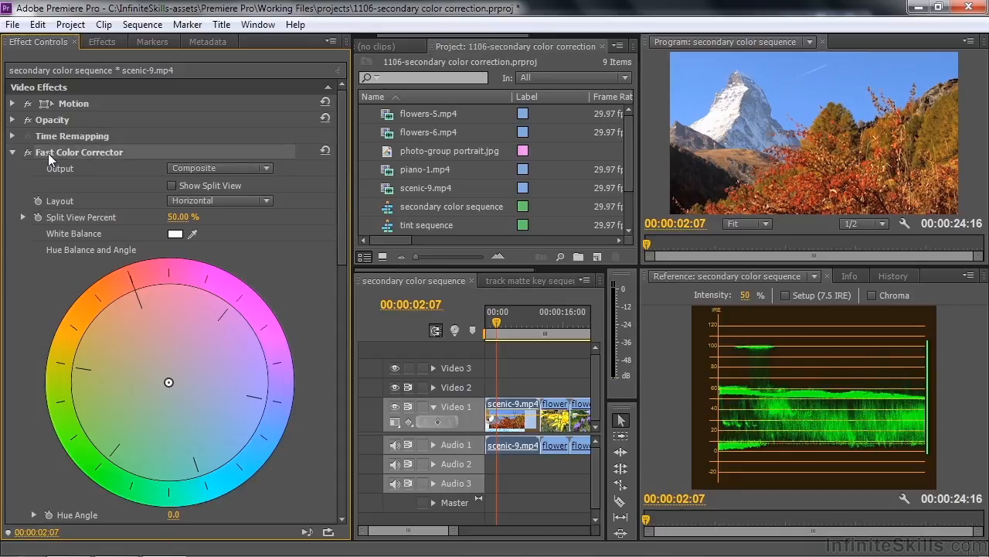
pyautogui.press('Delete')
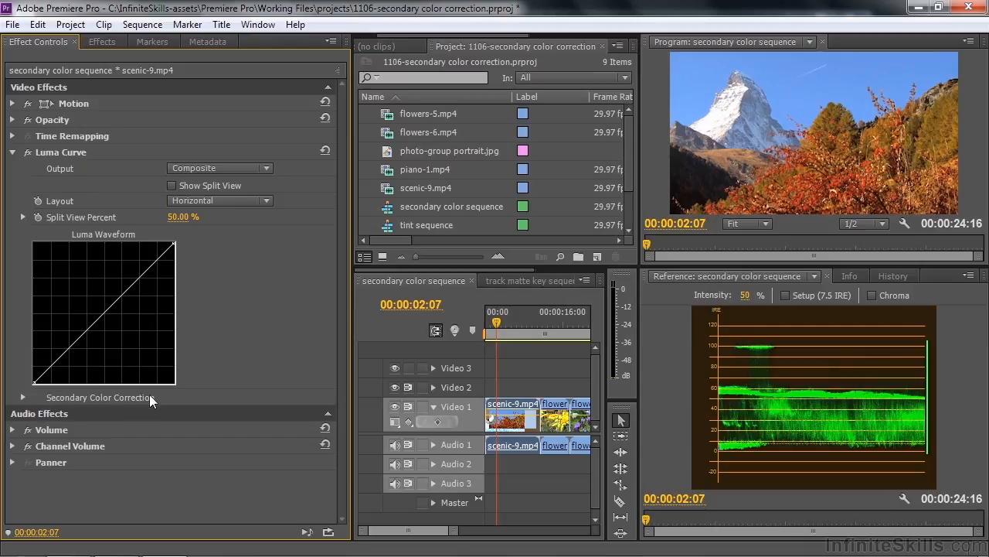
# - Show the mask in the Luma Curve effect's Secondary Color Correction settings
pyautogui.click(22, 398)
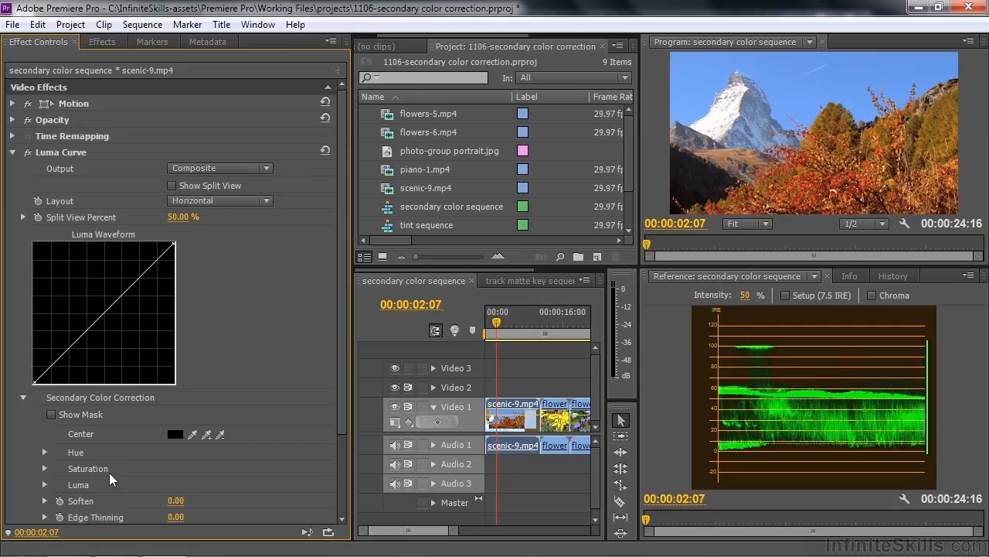
pyautogui.moveTo(340, 374); pyautogui.dragTo(338, 448)
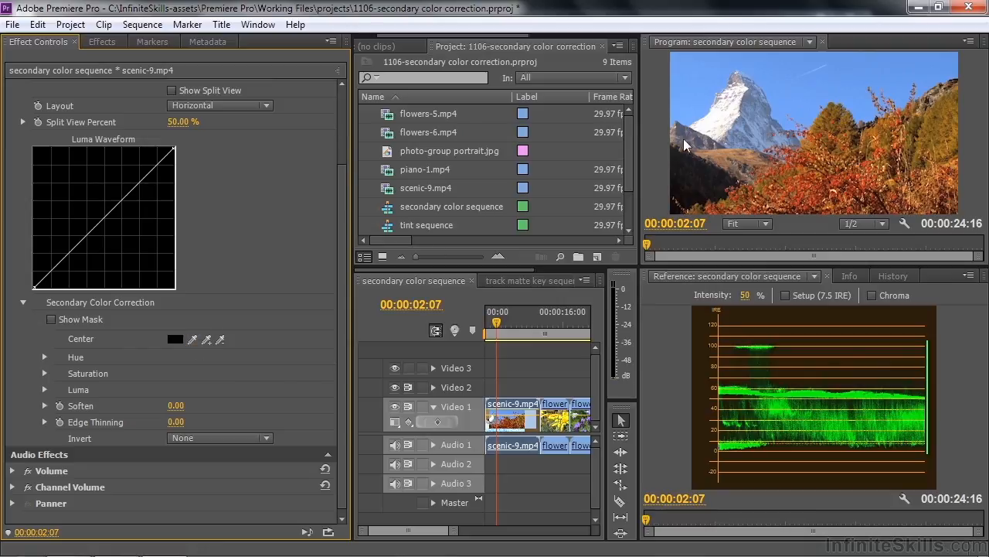
pyautogui.click(52, 319)
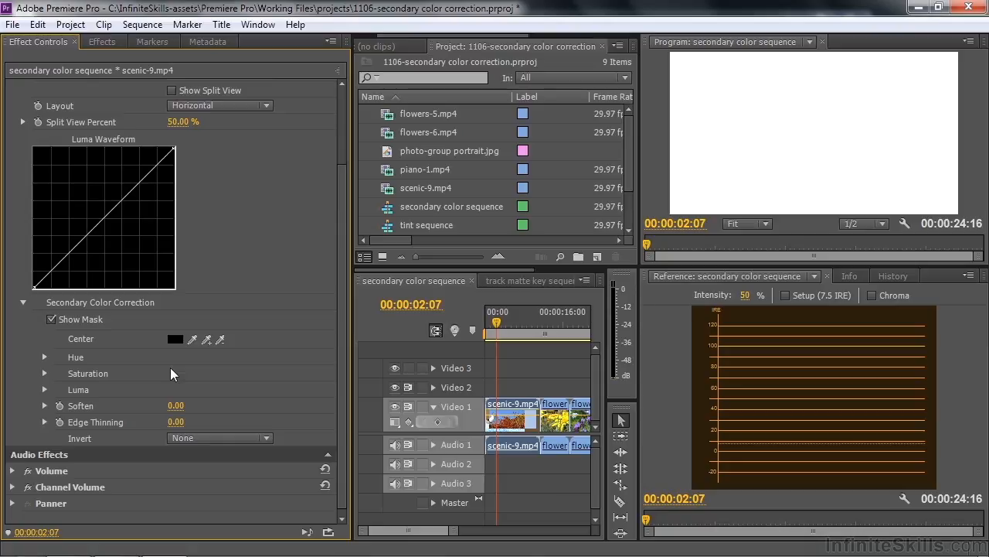
# - Sample the mountain's sunlit snow as the mask's Center color and add a second snow tone to the selection
pyautogui.click(190, 340)
pyautogui.click(195, 338)
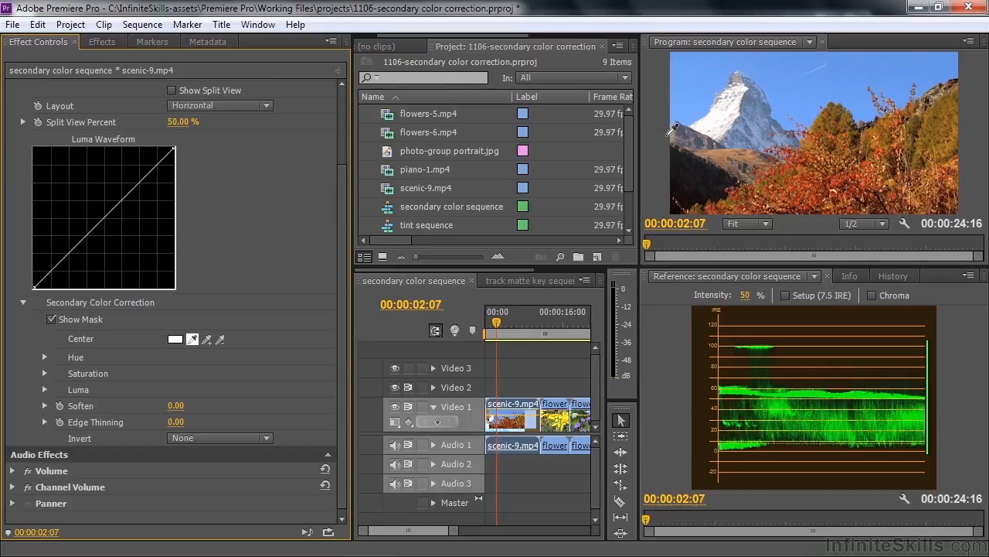
pyautogui.click(912, 82)
pyautogui.click(717, 112)
pyautogui.click(722, 115)
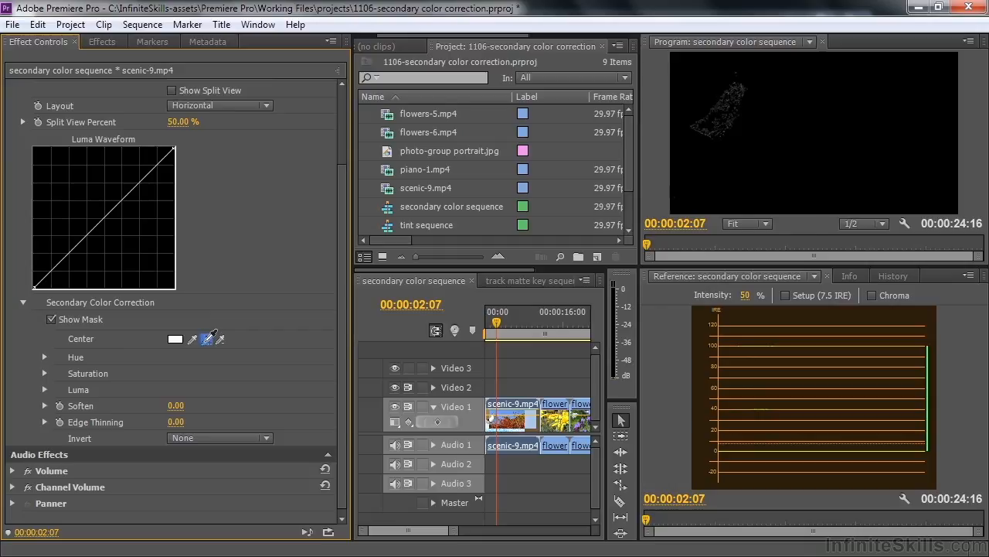
pyautogui.click(208, 338)
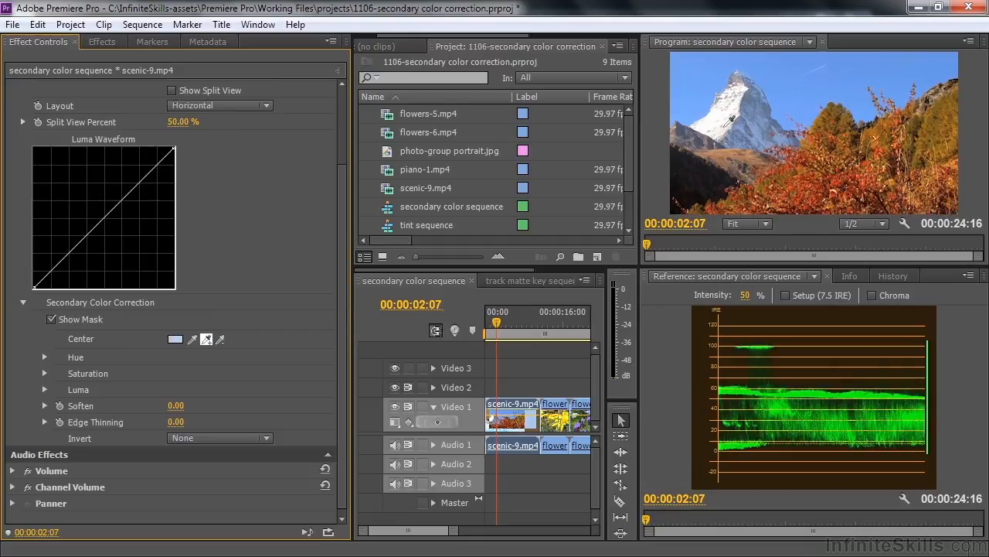
pyautogui.click(740, 99)
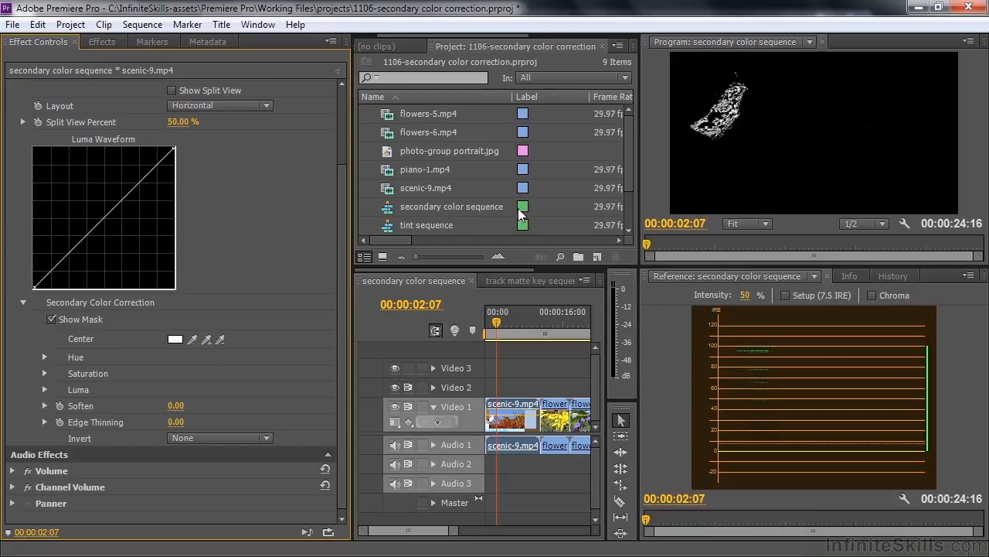
# - Widen the mask by setting Hue Start Threshold to 33.73, Saturation End Threshold to 9.64 and Luma Start Threshold to 81.02
pyautogui.click(44, 357)
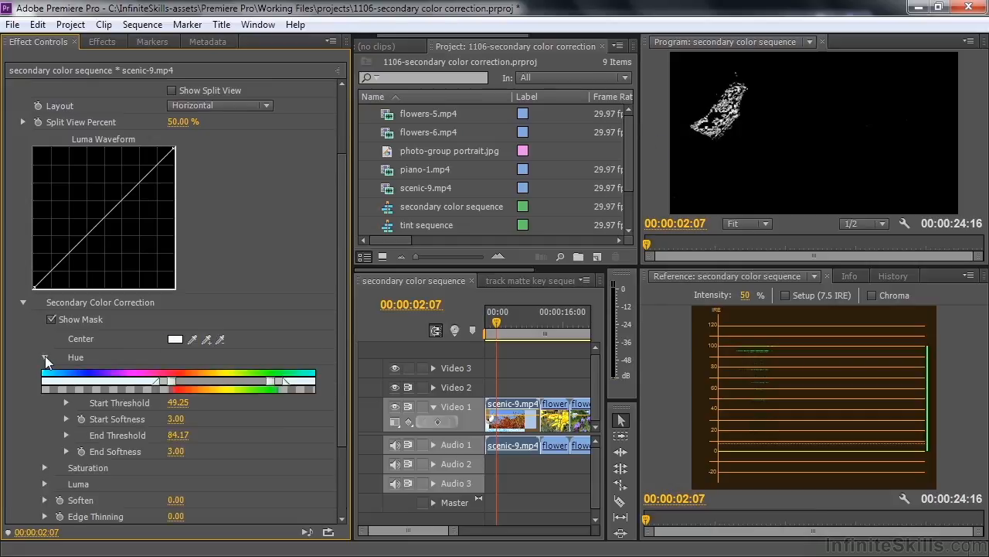
pyautogui.click(47, 467)
pyautogui.moveTo(348, 325); pyautogui.dragTo(331, 443)
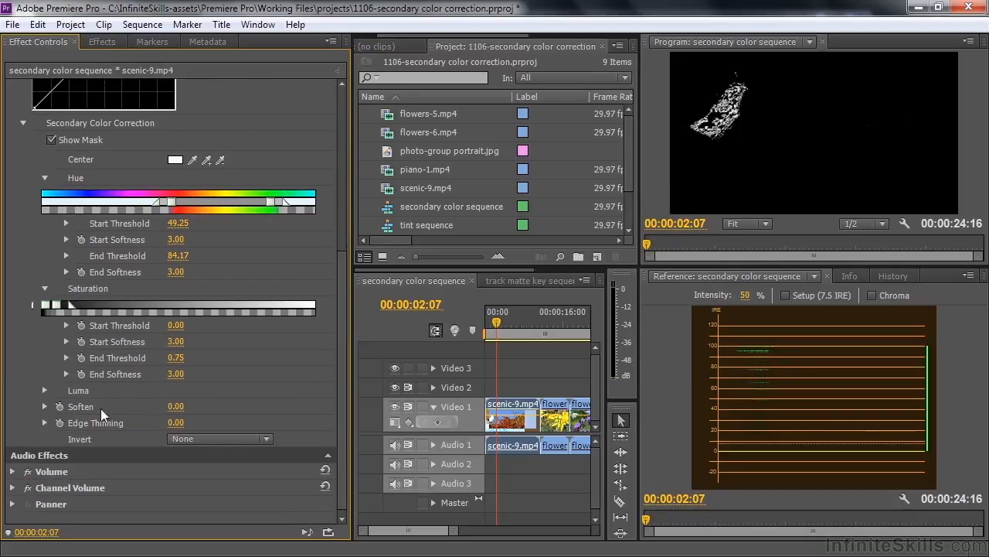
pyautogui.click(44, 391)
pyautogui.moveTo(340, 313); pyautogui.dragTo(338, 335)
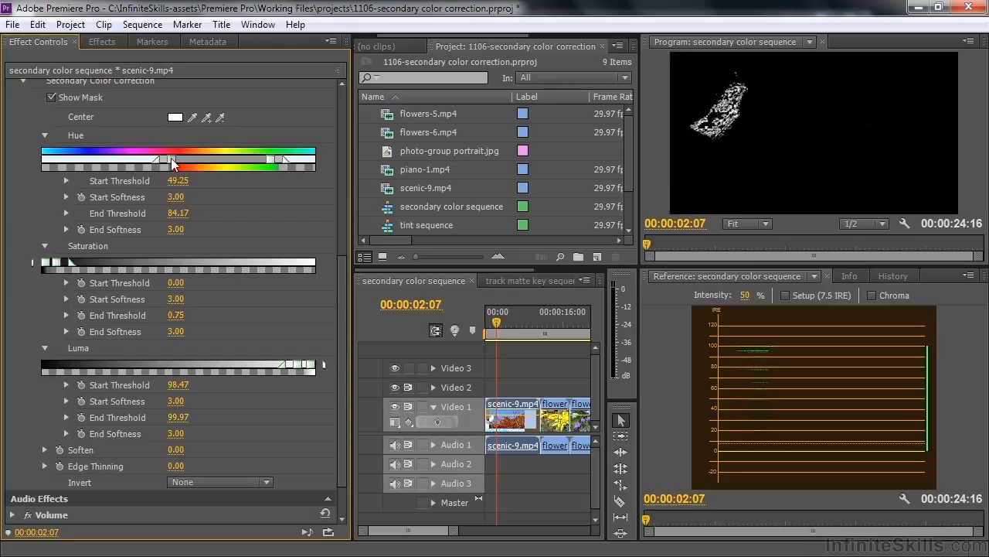
pyautogui.moveTo(173, 162); pyautogui.dragTo(143, 164)
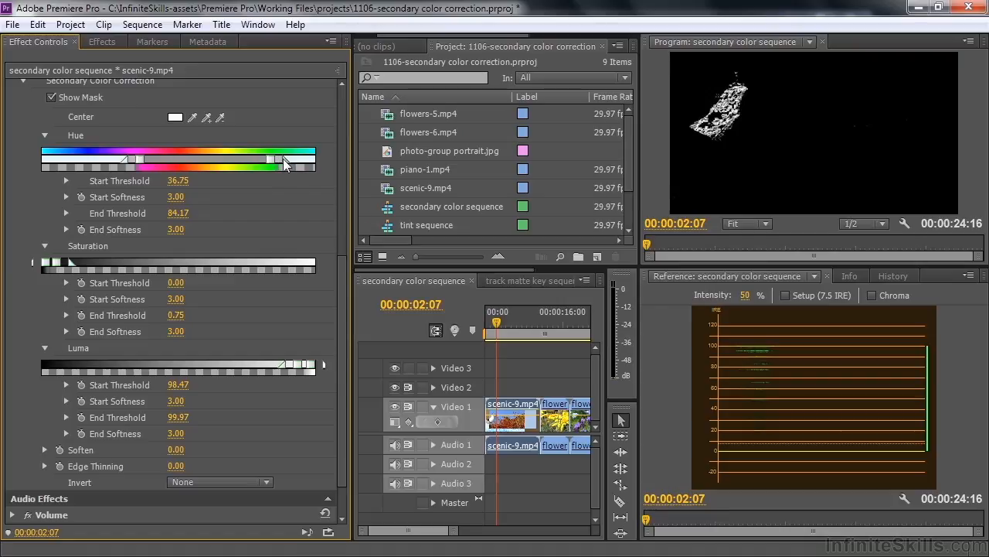
pyautogui.moveTo(139, 162)
pyautogui.mouseDown()
pyautogui.moveTo(104, 163)
pyautogui.moveTo(132, 164)
pyautogui.mouseUp()
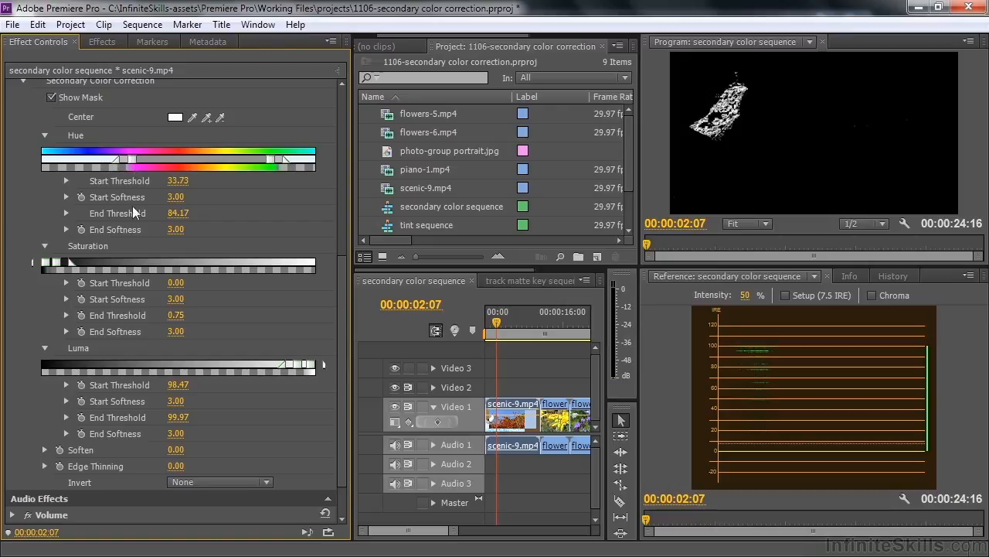
pyautogui.moveTo(73, 263); pyautogui.dragTo(76, 267)
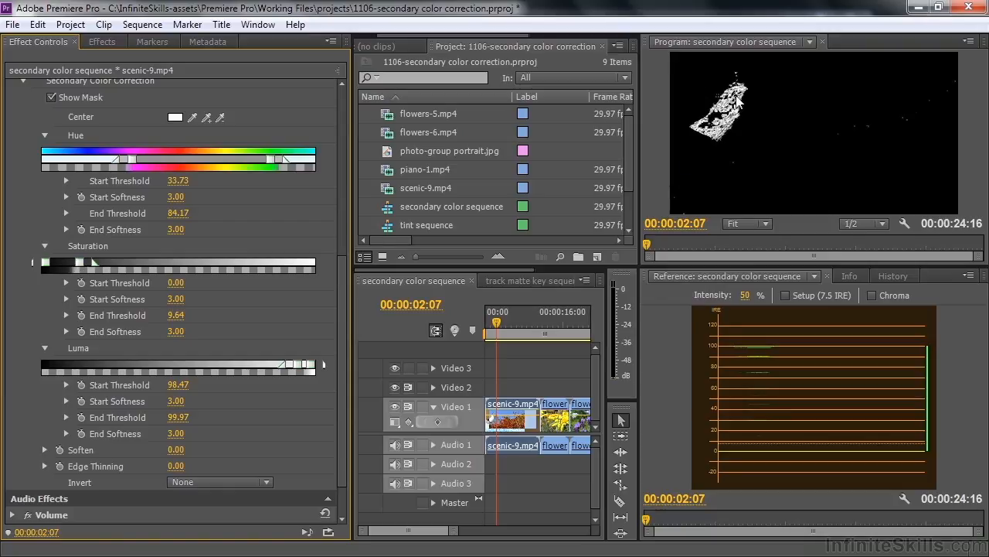
pyautogui.moveTo(304, 368); pyautogui.dragTo(259, 368)
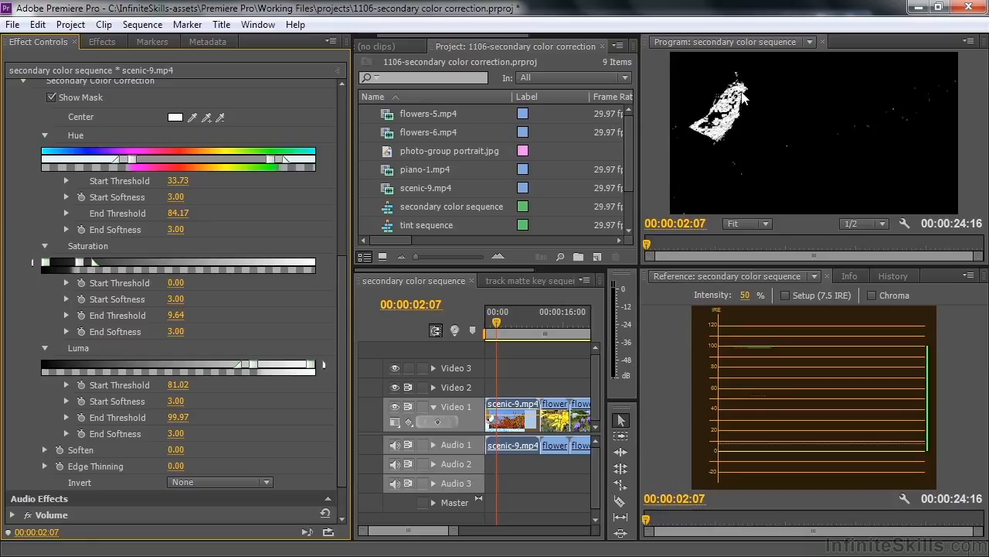
# - Hide the Luma Curve mask and collapse the Secondary Color Correction settings
pyautogui.moveTo(336, 384); pyautogui.dragTo(355, 261)
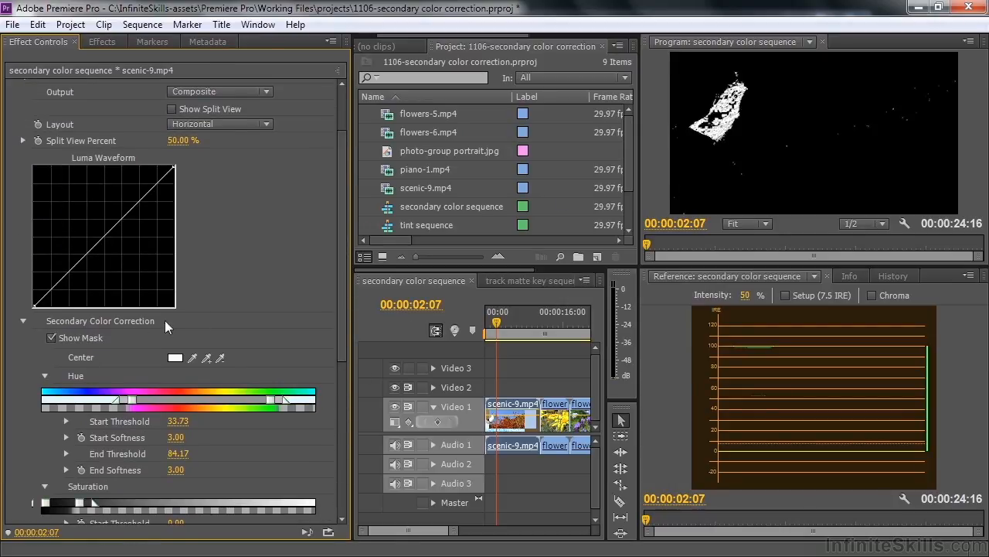
pyautogui.click(51, 338)
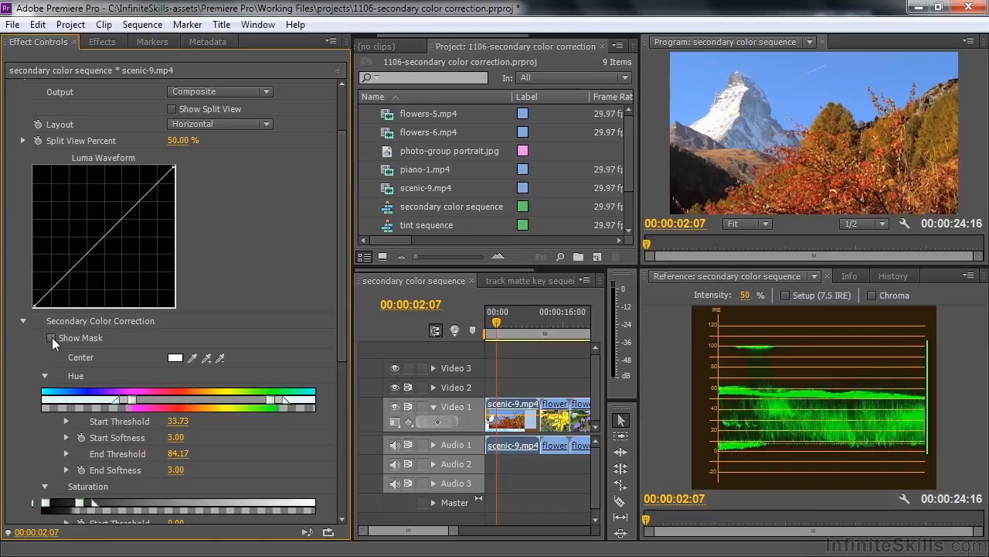
pyautogui.click(23, 321)
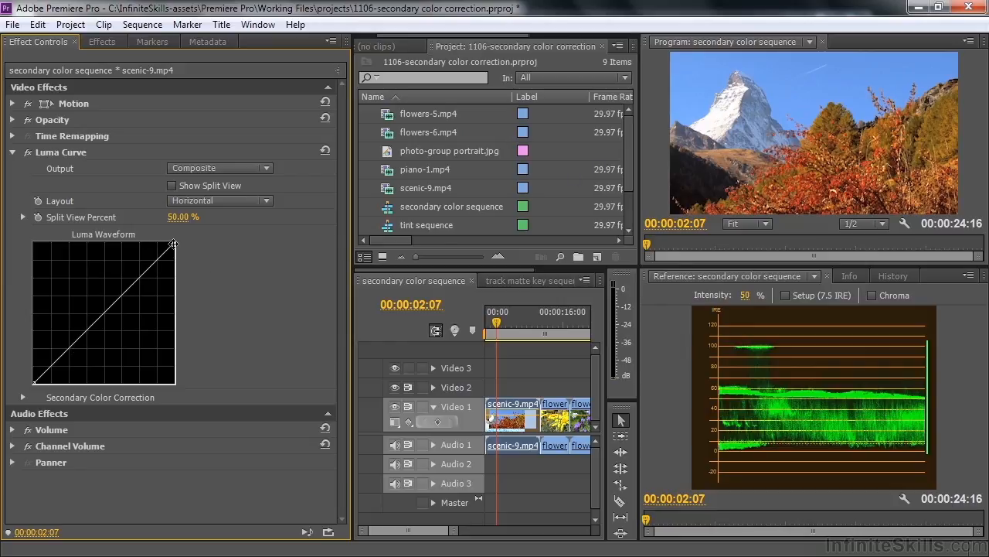
# - Lower the highlight end of the Luma Waveform curve slightly and compare the image with the effect off and on
pyautogui.moveTo(176, 246); pyautogui.dragTo(173, 253)
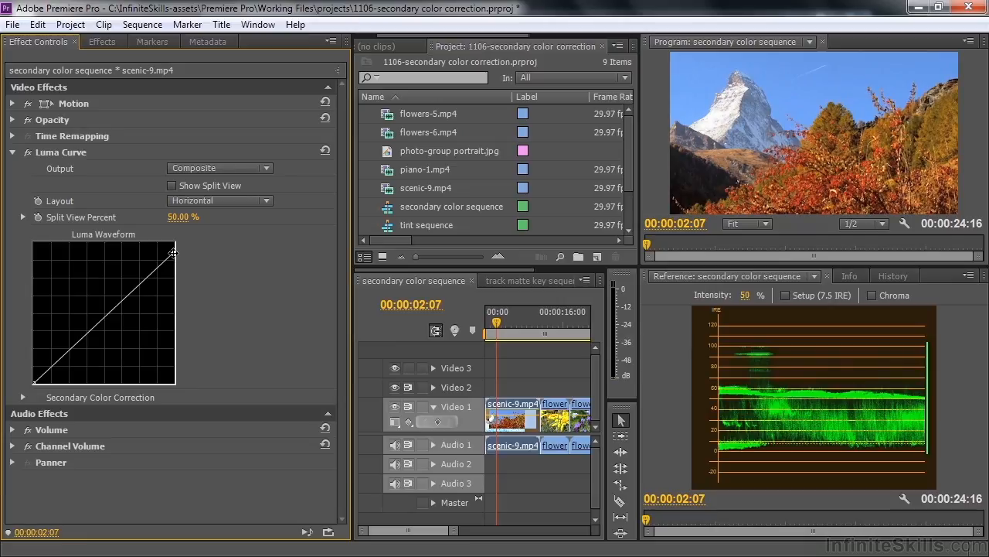
pyautogui.moveTo(173, 253); pyautogui.dragTo(172, 258)
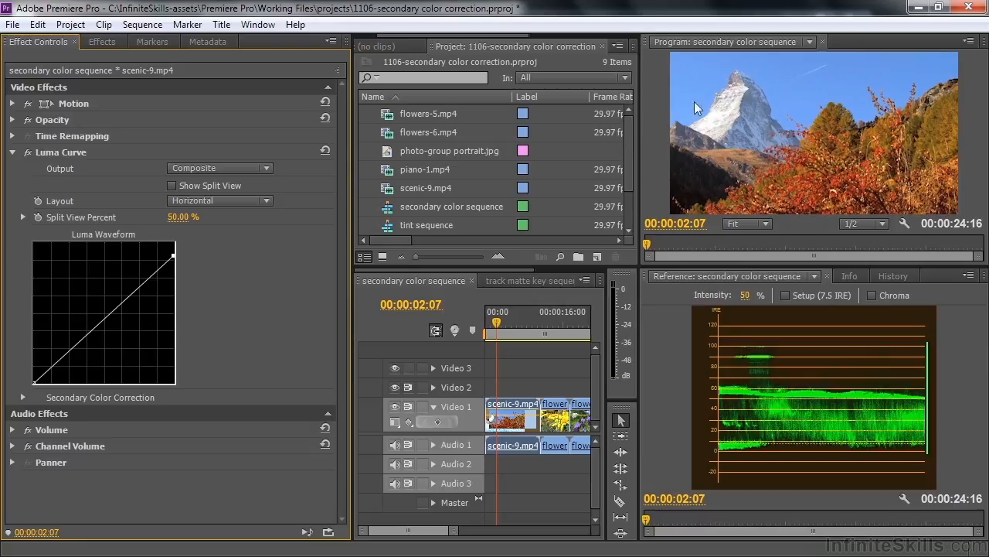
pyautogui.click(28, 153)
pyautogui.click(27, 153)
# - Replace the Luma Curve effect on scenic-9.mp4 with RGB Curves and display its controls
pyautogui.click(41, 148)
pyautogui.press('Delete')
pyautogui.click(102, 42)
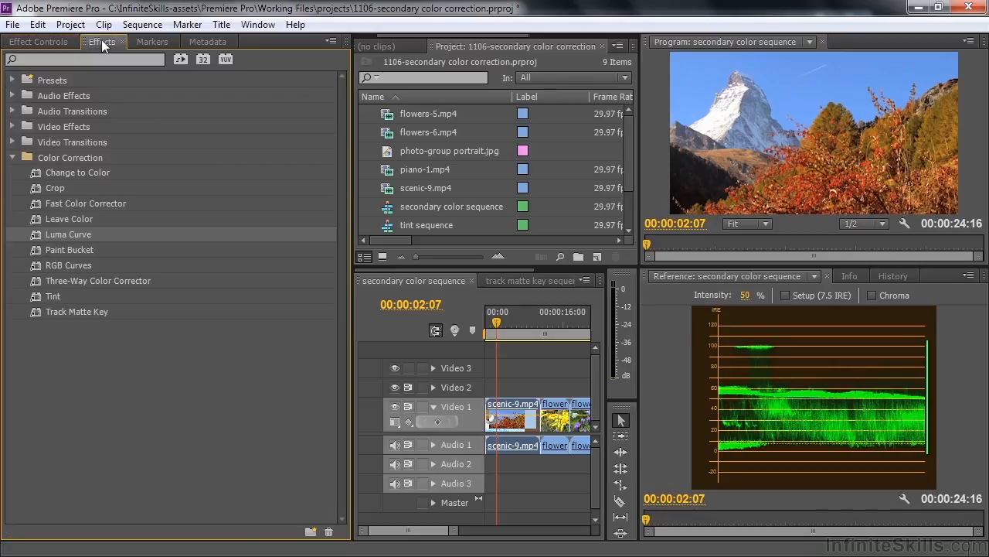
pyautogui.click(36, 266)
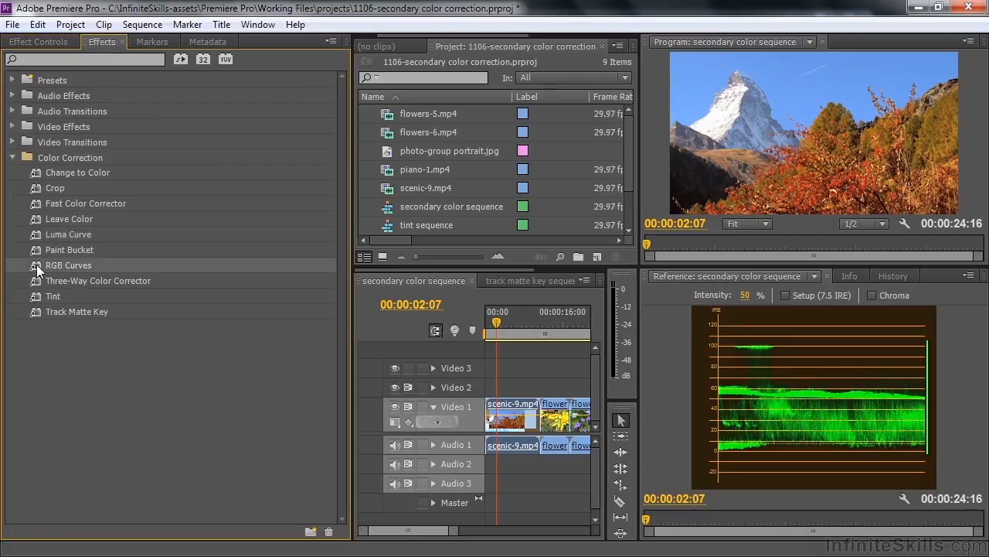
pyautogui.click(39, 44)
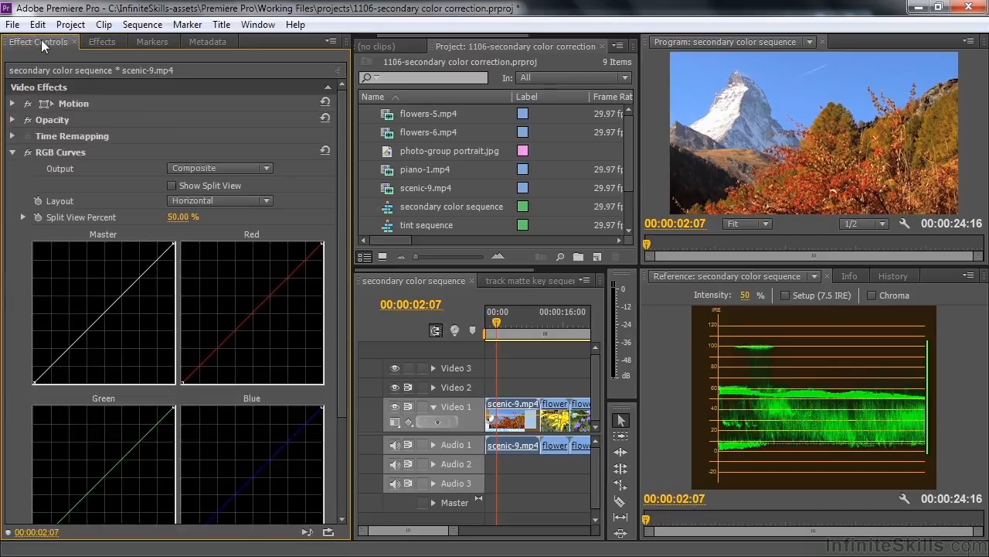
# - Show the RGB Curves secondary color mask, sample the blue sky as its center color and add a lighter sky area to the selection
pyautogui.moveTo(343, 203); pyautogui.dragTo(336, 289)
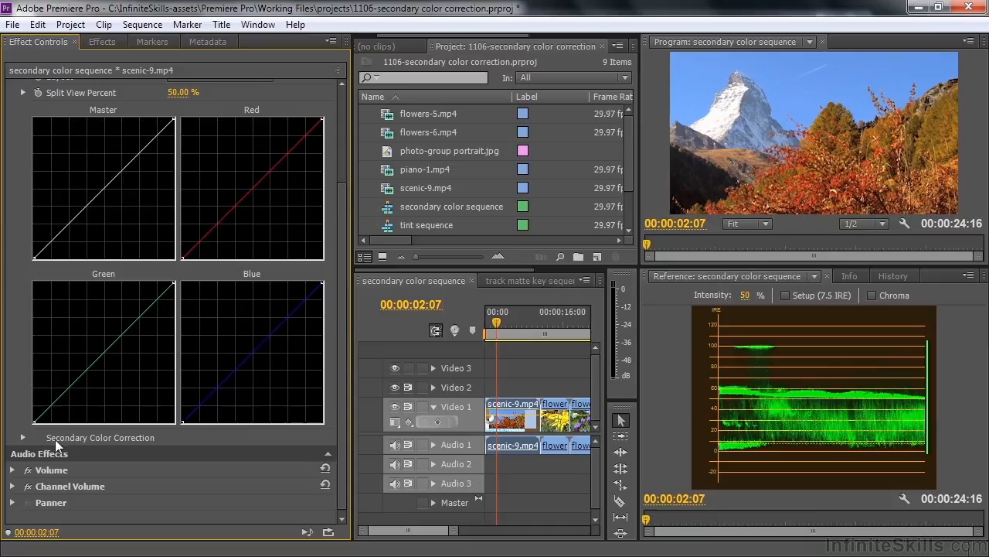
pyautogui.click(24, 439)
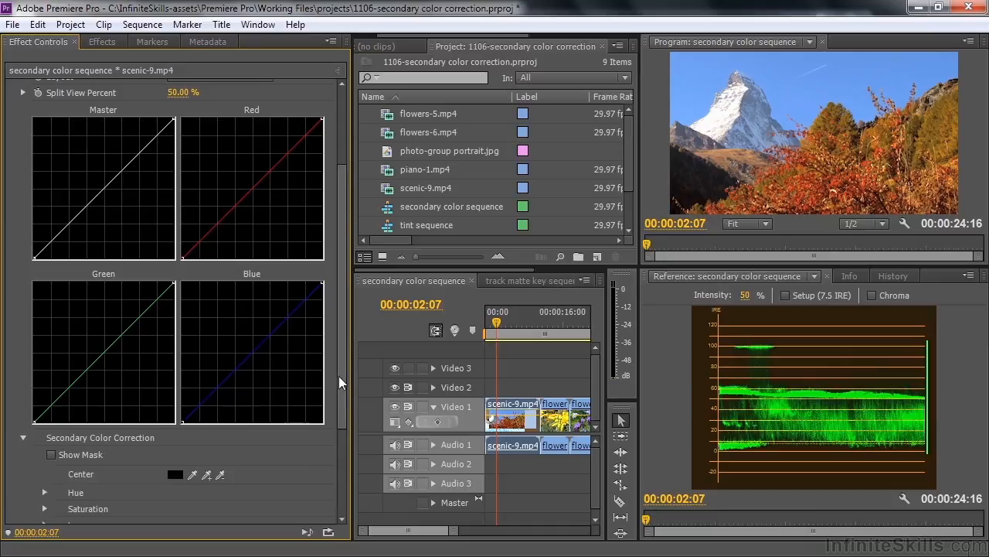
pyautogui.scroll(-4, 339, 387)
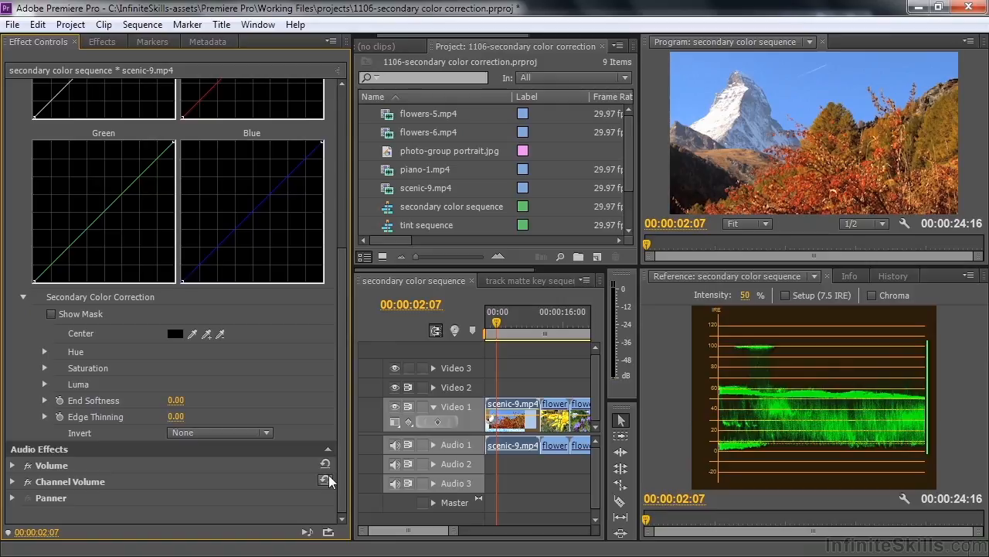
pyautogui.click(51, 314)
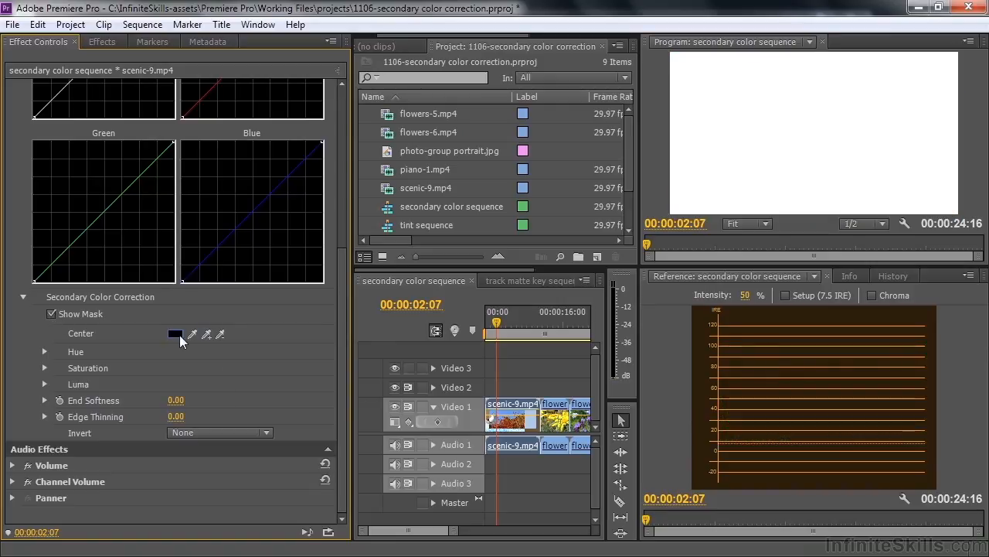
pyautogui.moveTo(199, 329); pyautogui.dragTo(873, 81)
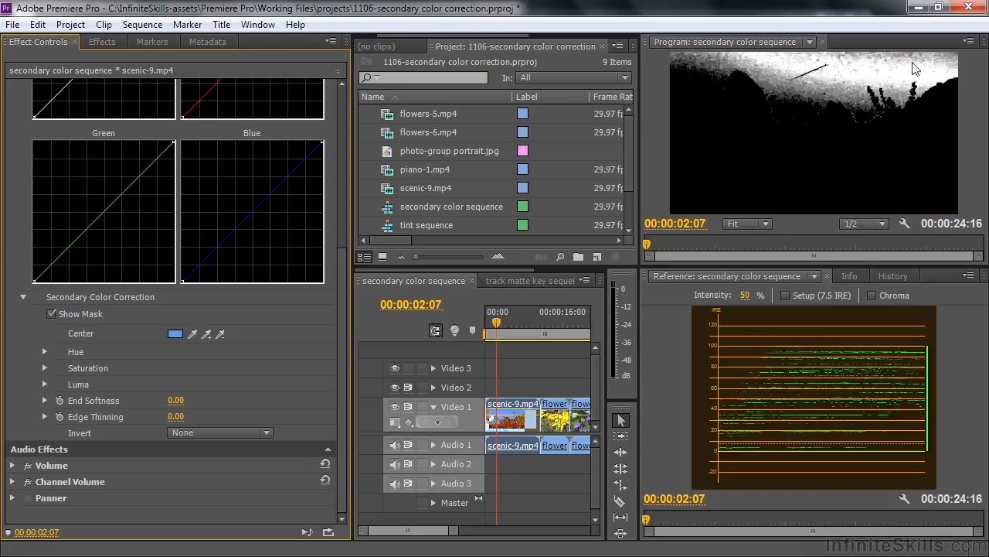
pyautogui.click(208, 333)
pyautogui.click(692, 98)
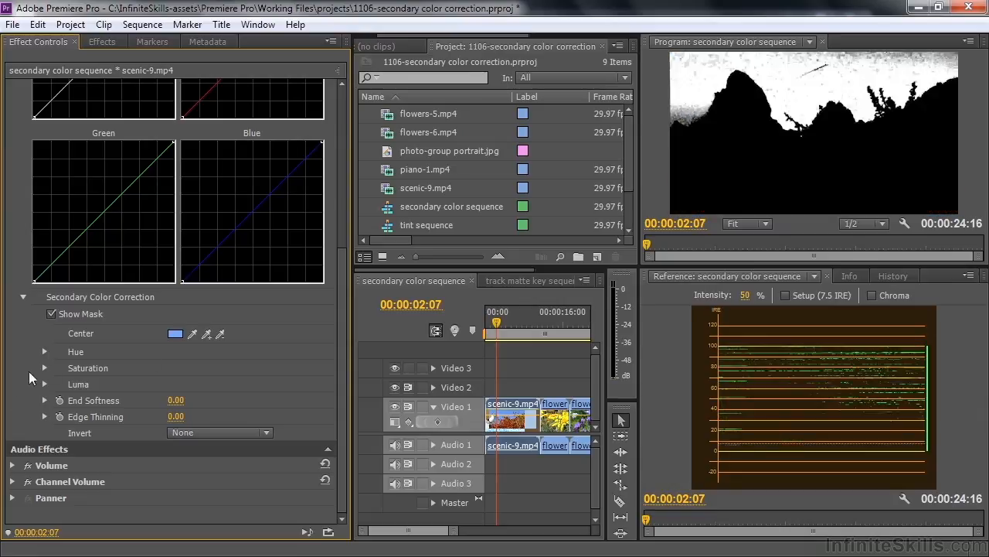
# - Expand the mask's Hue, Saturation and Luma ranges, setting Luma Start Threshold to 48.80 and Luma End Threshold to 65.36
pyautogui.click(45, 352)
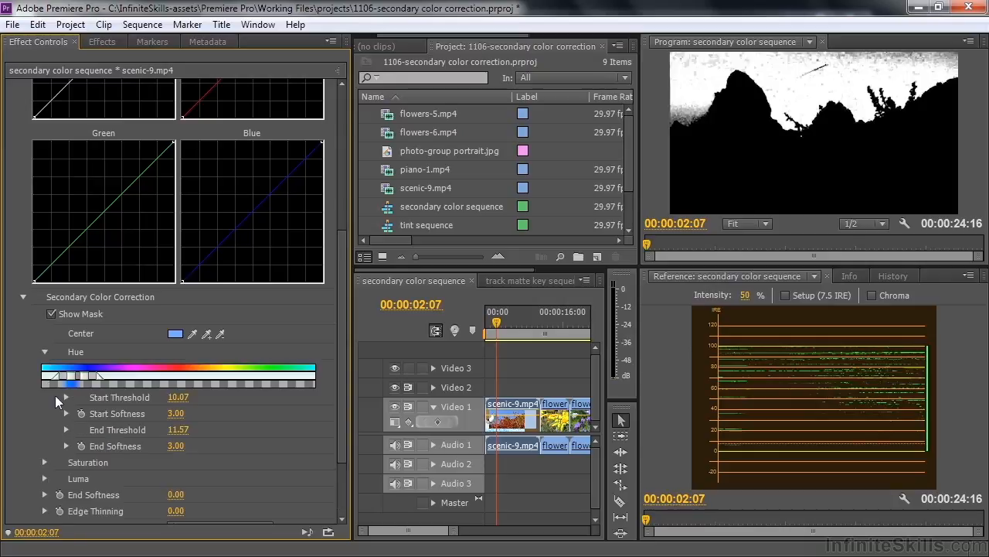
pyautogui.click(45, 462)
pyautogui.scroll(-4, 341, 397)
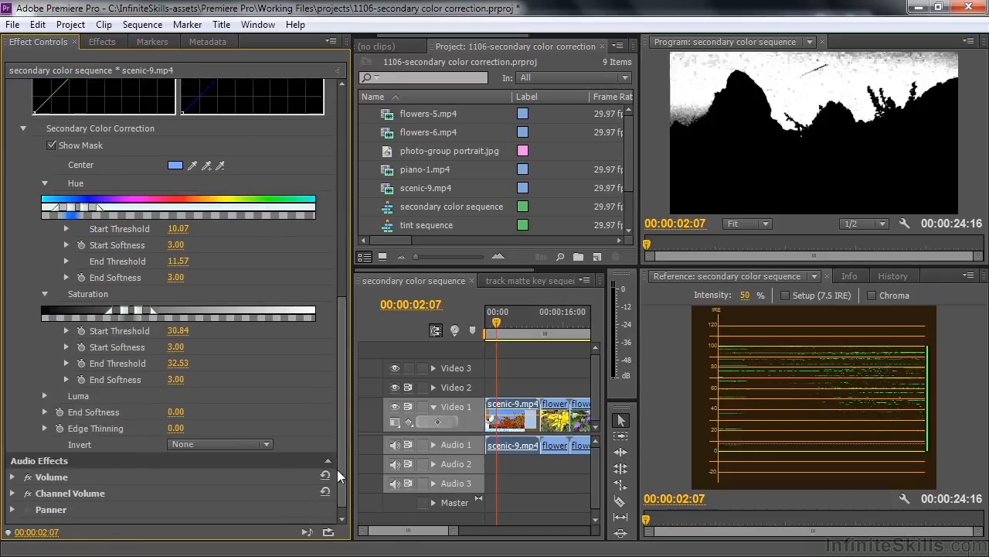
pyautogui.click(45, 395)
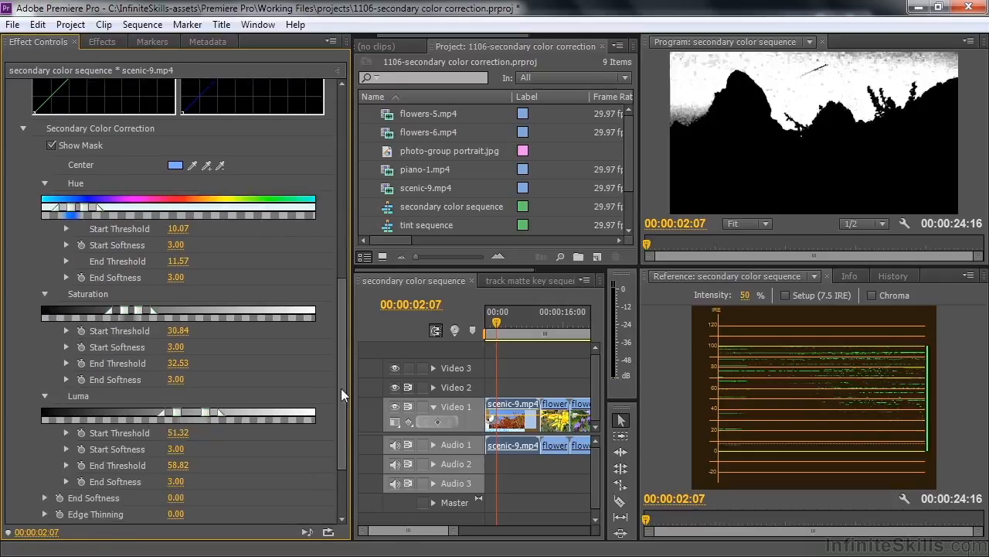
pyautogui.scroll(-2, 344, 436)
pyautogui.scroll(-1, 343, 435)
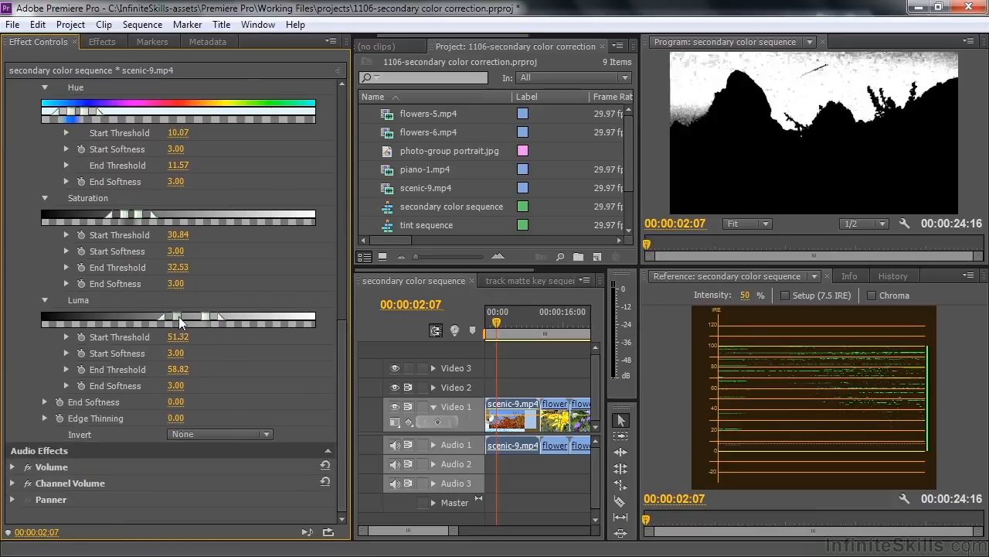
pyautogui.moveTo(177, 318); pyautogui.dragTo(222, 320)
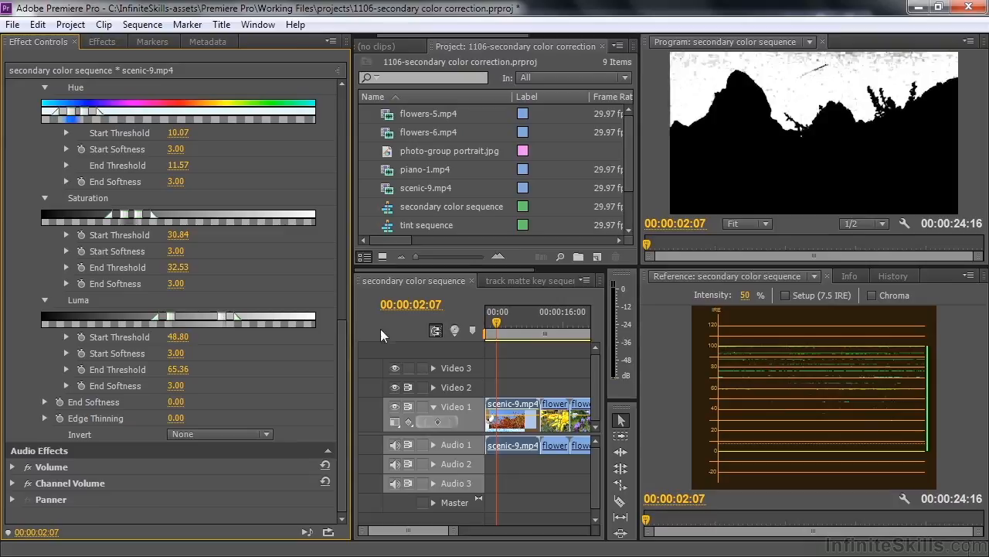
# - Hide the RGB Curves mask and collapse the Secondary Color Correction settings
pyautogui.moveTo(340, 382); pyautogui.dragTo(371, 243)
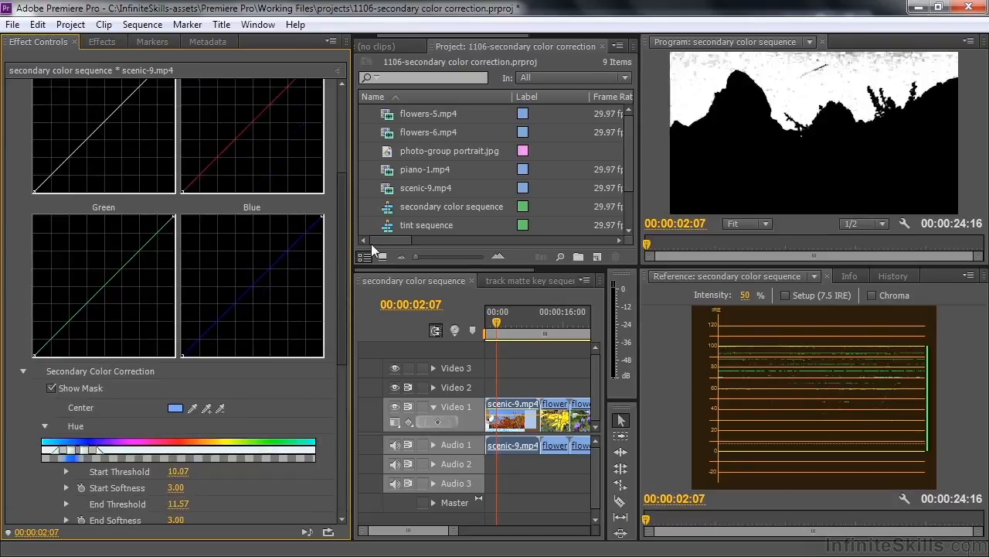
pyautogui.click(50, 387)
pyautogui.click(24, 370)
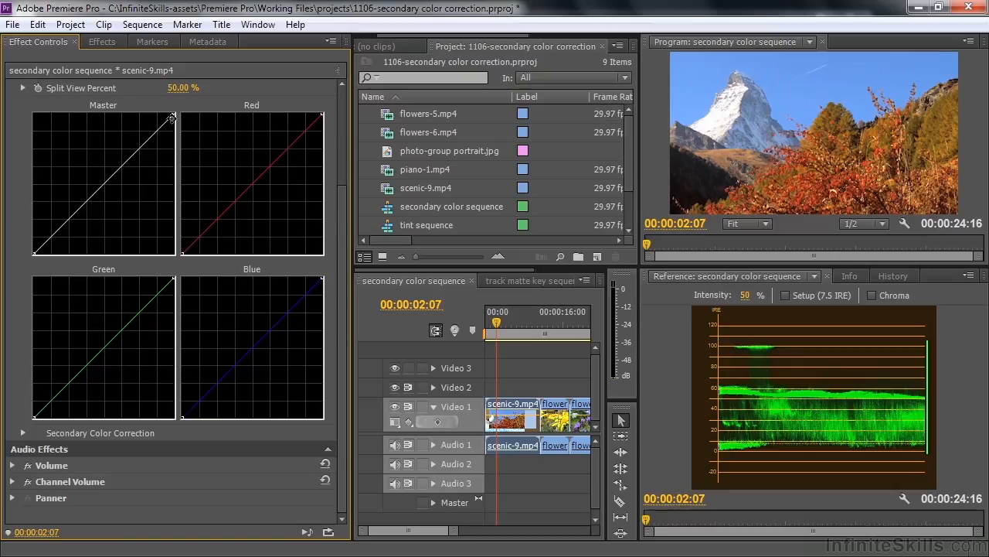
# - Try lowering the highlight end of the Master curve and return it to the upper corner
pyautogui.moveTo(173, 113); pyautogui.dragTo(175, 201)
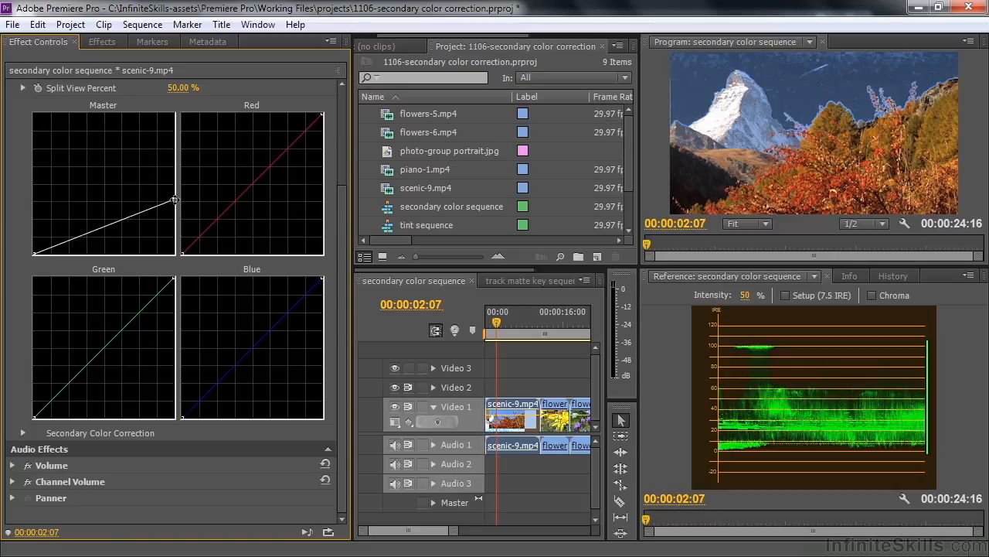
pyautogui.moveTo(175, 200); pyautogui.dragTo(175, 114)
# - Raise the Blue curve's shadow end and midpoint and pull its highlight end inward along the upper edge to intensify the sky
pyautogui.moveTo(226, 418); pyautogui.dragTo(182, 384)
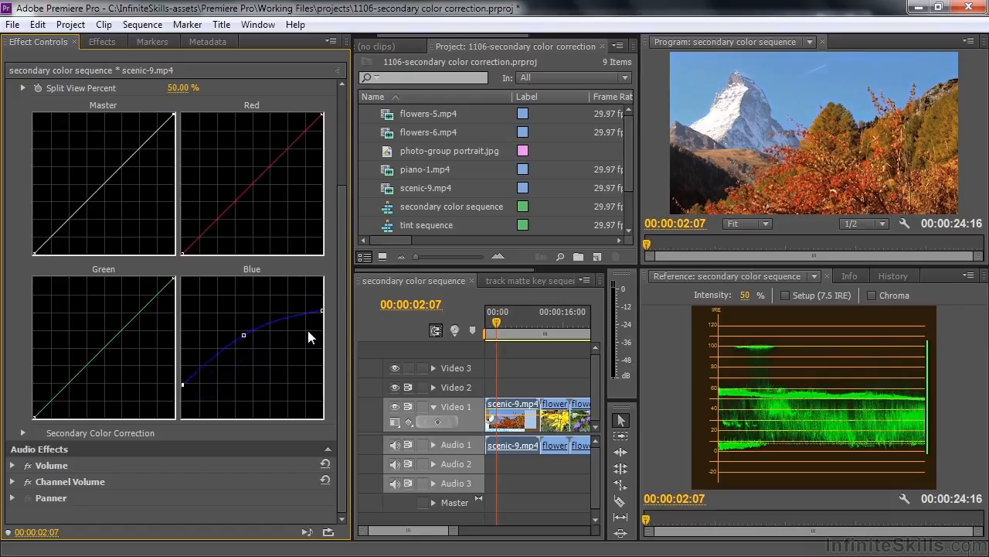
pyautogui.moveTo(322, 311); pyautogui.dragTo(295, 276)
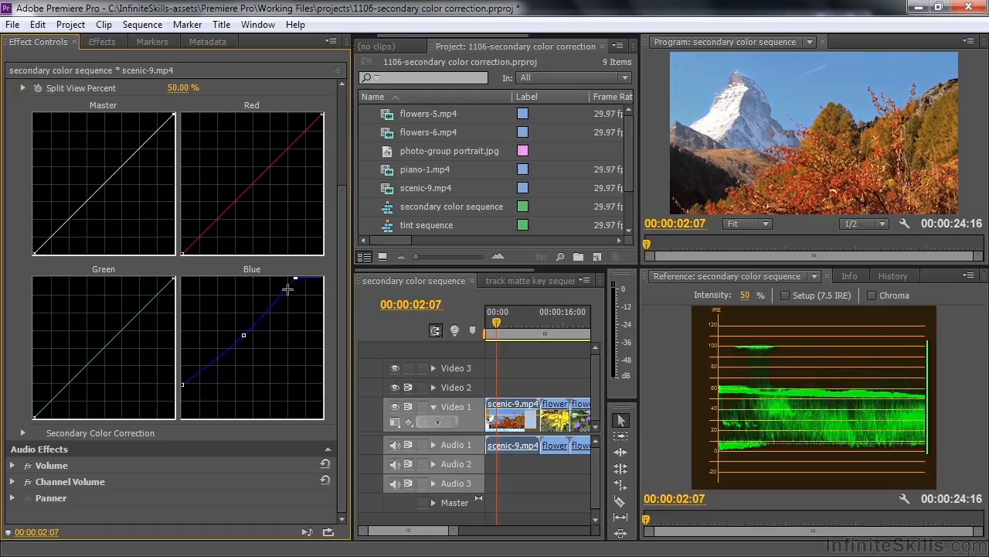
pyautogui.moveTo(243, 335); pyautogui.dragTo(233, 330)
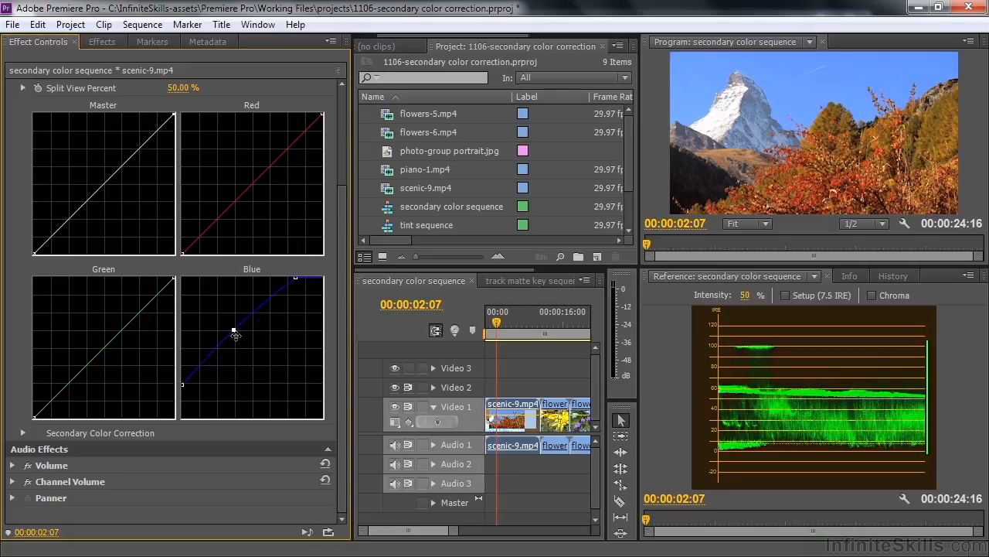
# - Lower the midpoints of the Red and Green curves to reduce those colors in the sky
pyautogui.moveTo(250, 186); pyautogui.dragTo(263, 197)
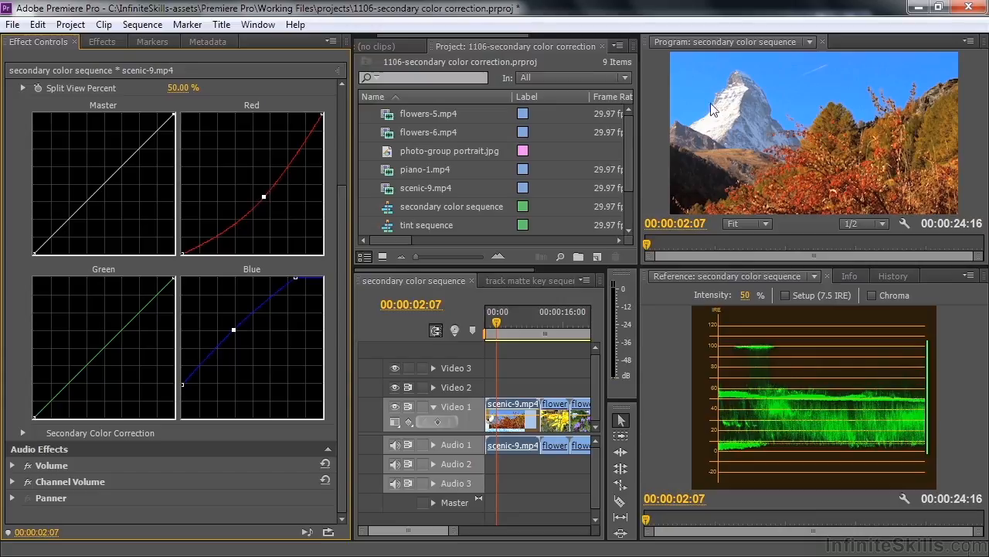
pyautogui.moveTo(263, 196); pyautogui.dragTo(269, 200)
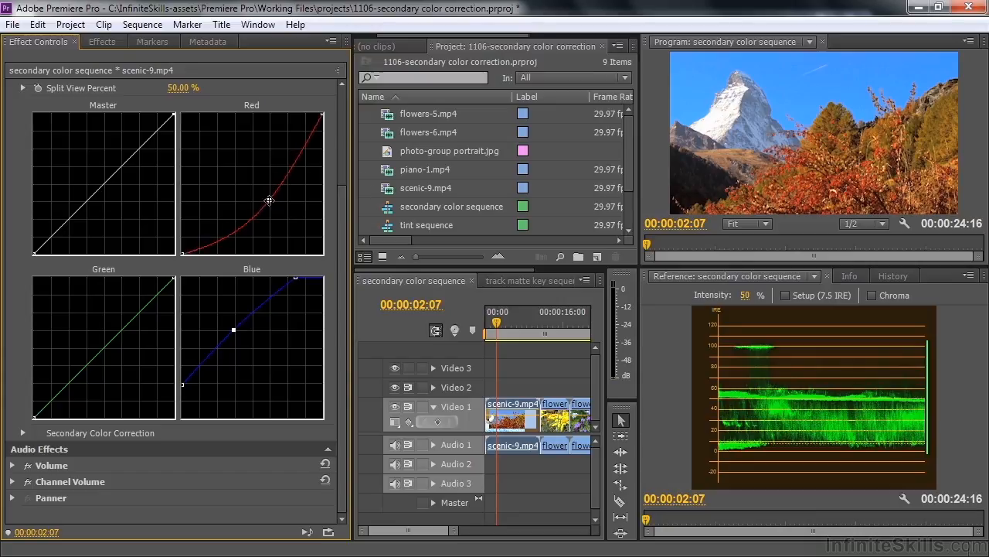
pyautogui.moveTo(103, 346); pyautogui.dragTo(111, 351)
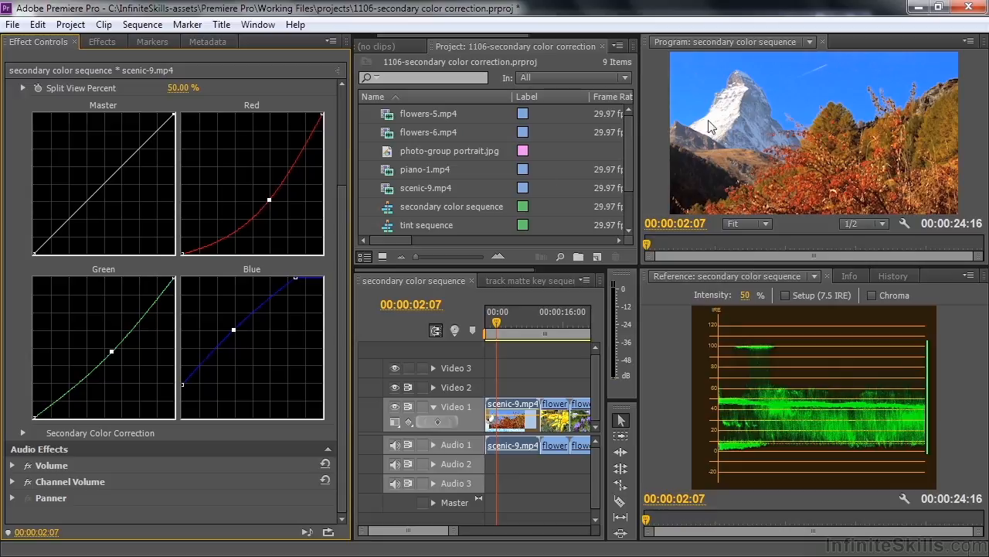
# - Replace the RGB Curves effect on scenic-9.mp4 with Three-Way Color Corrector and display its controls
pyautogui.moveTo(344, 341); pyautogui.dragTo(227, 160)
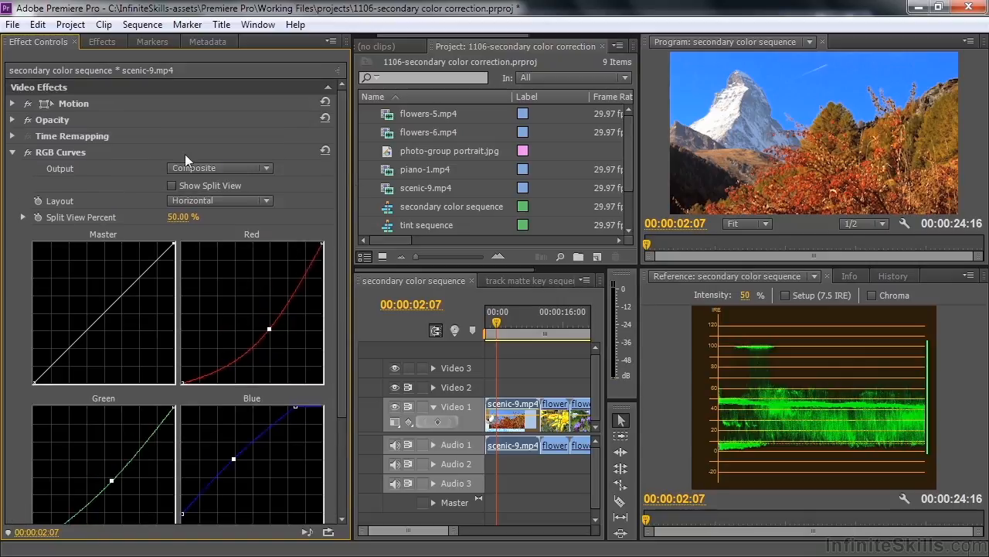
pyautogui.click(41, 151)
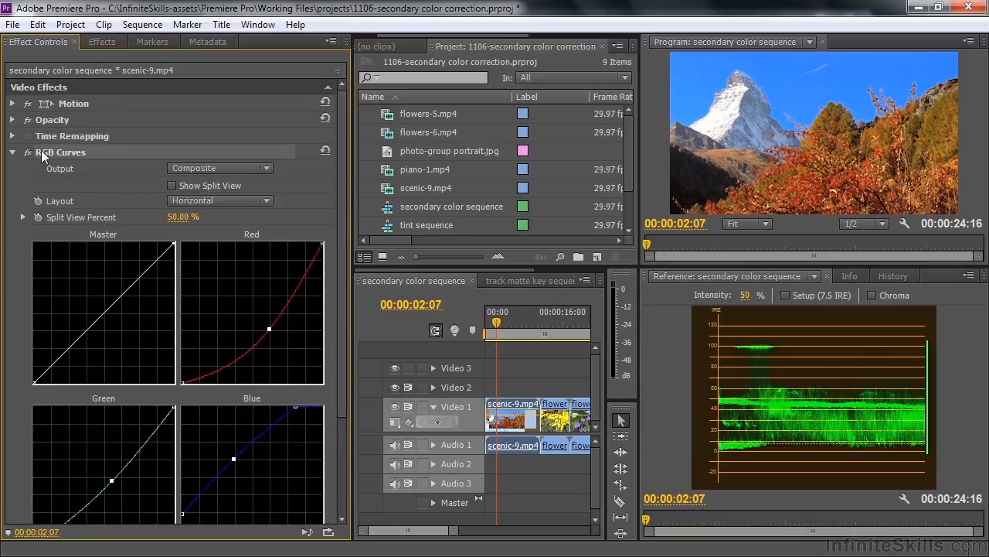
pyautogui.press('Delete')
pyautogui.click(101, 41)
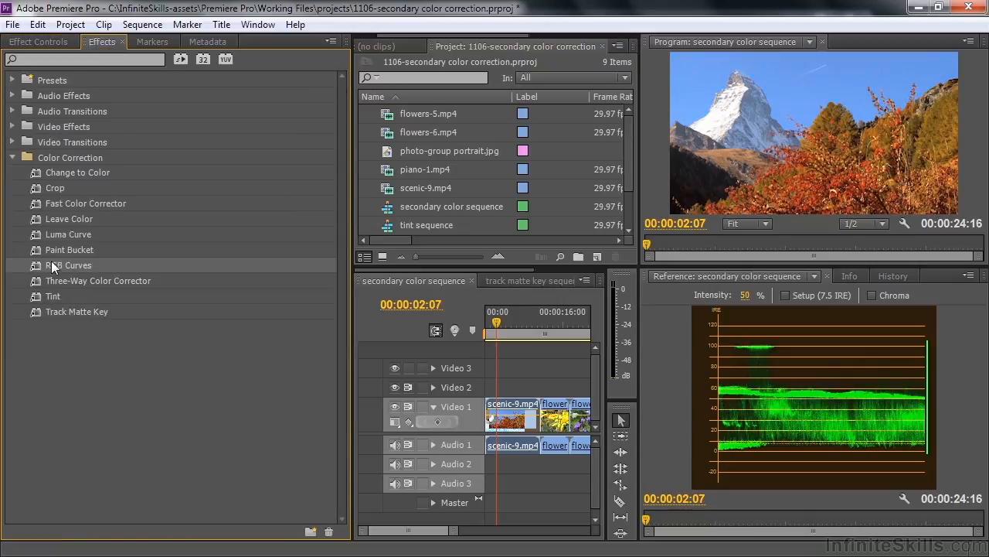
pyautogui.click(39, 280)
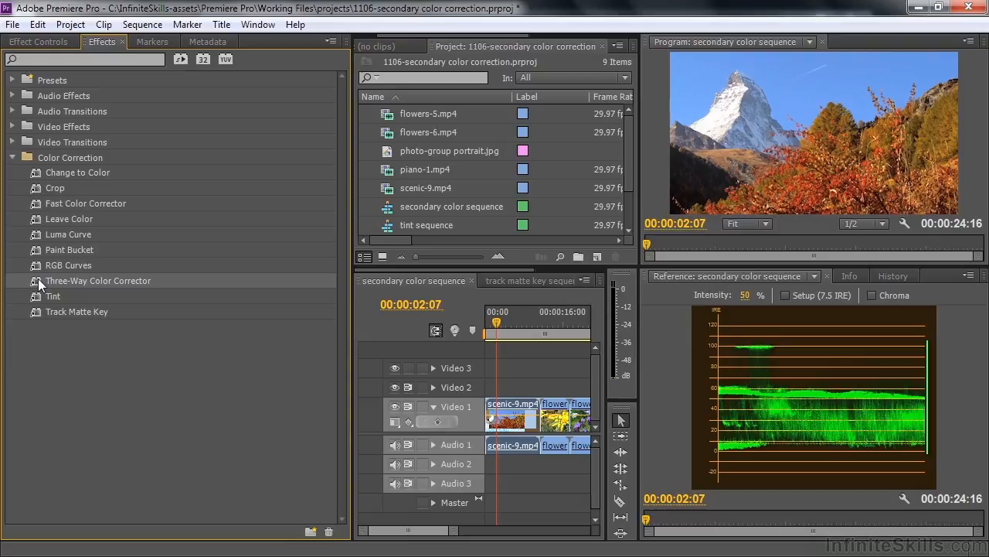
pyautogui.click(44, 40)
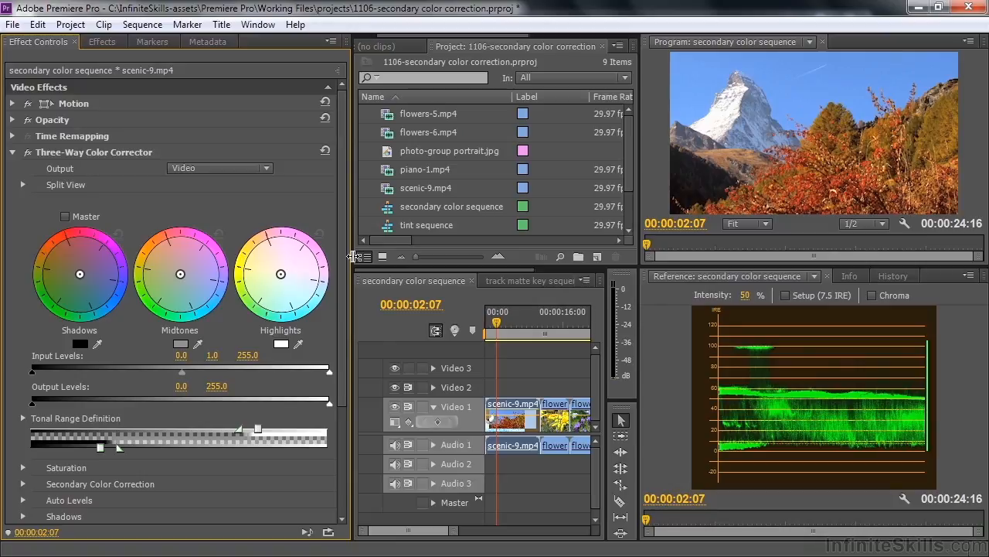
# - Preview the tonal range under Tonal Range Definition, set Shadow Threshold to 93.88 and turn the preview off
pyautogui.scroll(-2, 264, 330)
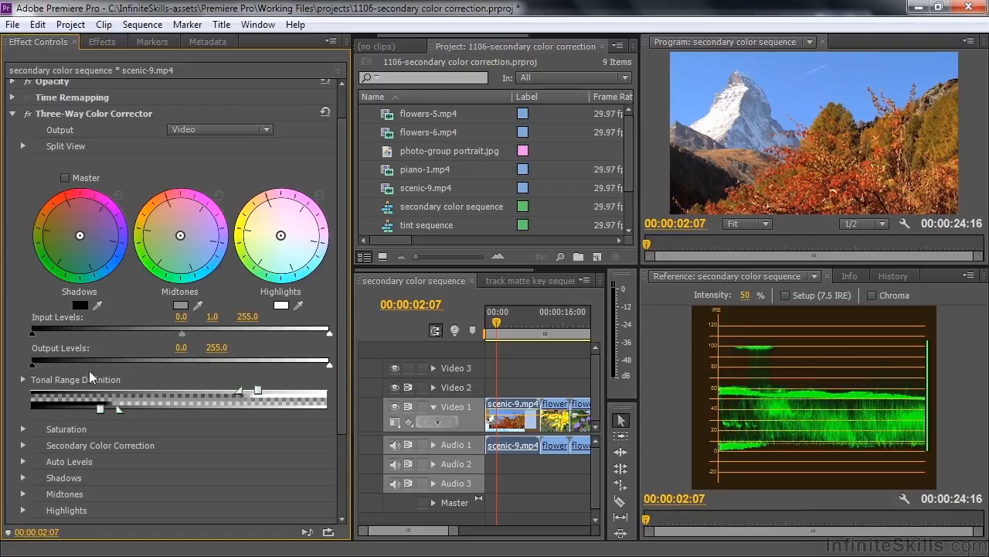
pyautogui.click(24, 378)
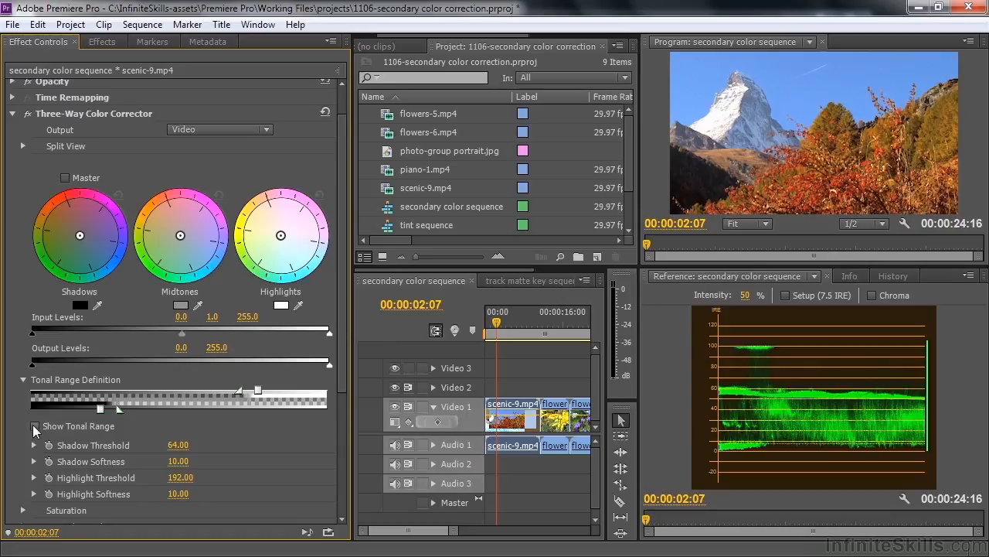
pyautogui.click(34, 426)
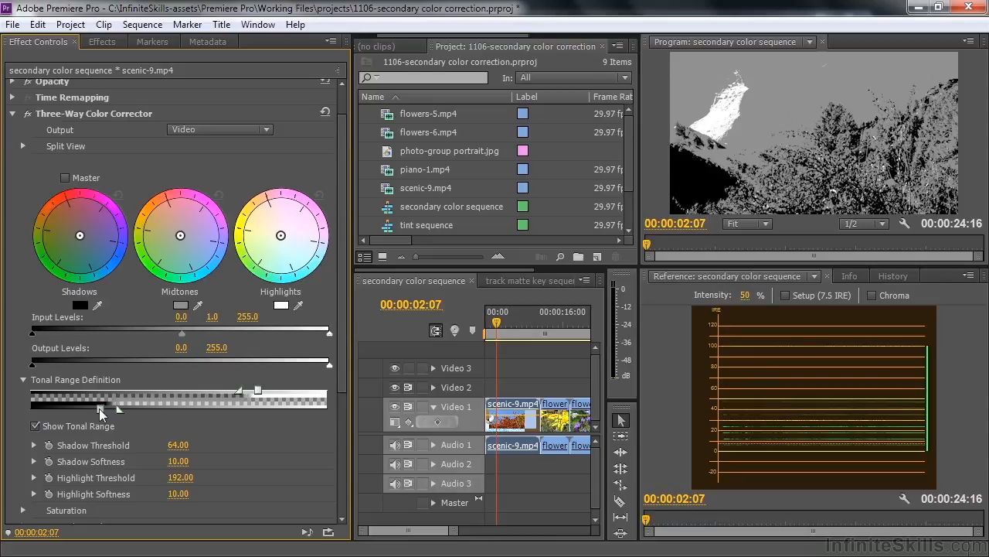
pyautogui.moveTo(100, 414); pyautogui.dragTo(134, 417)
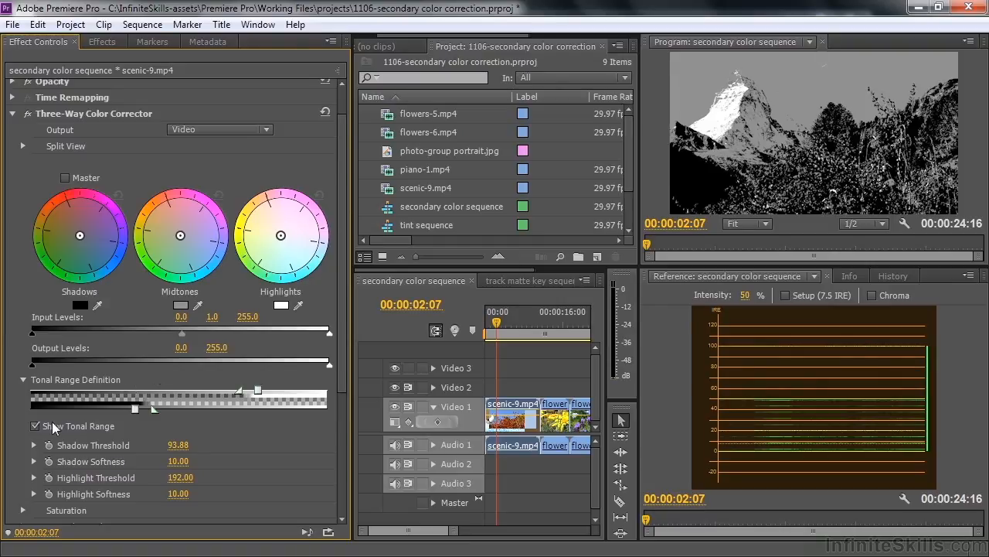
pyautogui.click(35, 425)
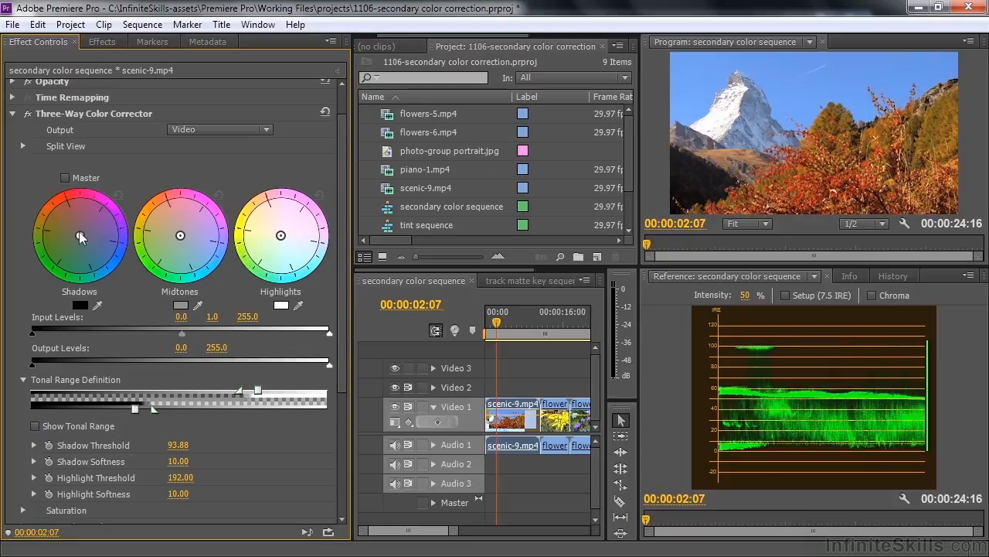
# - Shift the Shadows color balance toward orange-red, and remove the Three-Way Color Corrector from scenic-9.mp4
pyautogui.moveTo(80, 236); pyautogui.dragTo(70, 218)
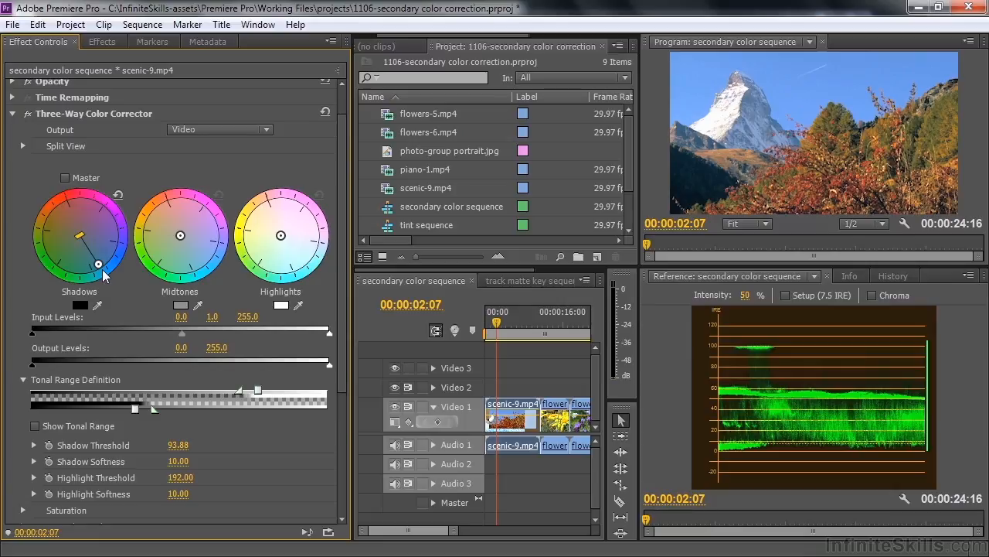
pyautogui.moveTo(99, 266); pyautogui.dragTo(86, 245)
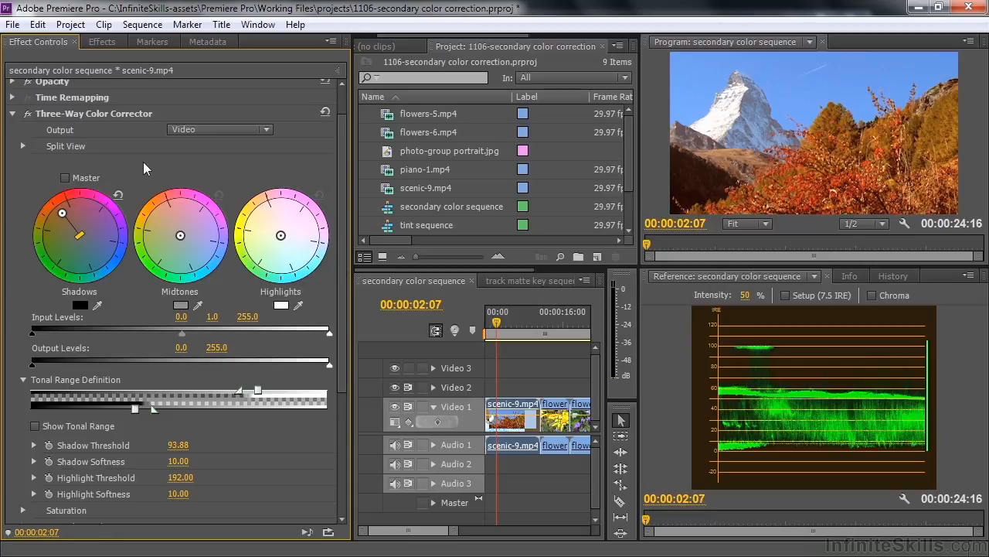
pyautogui.click(38, 113)
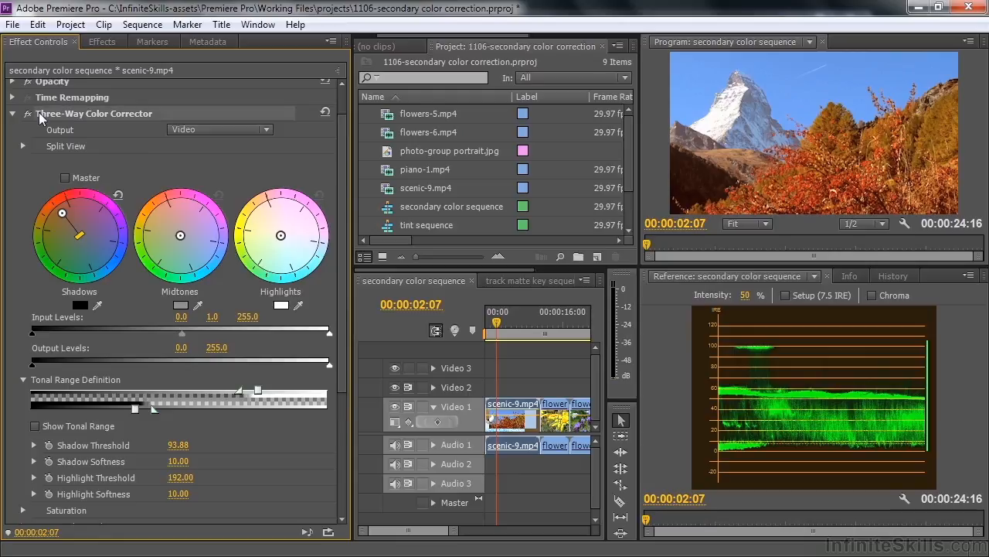
pyautogui.press('Delete')
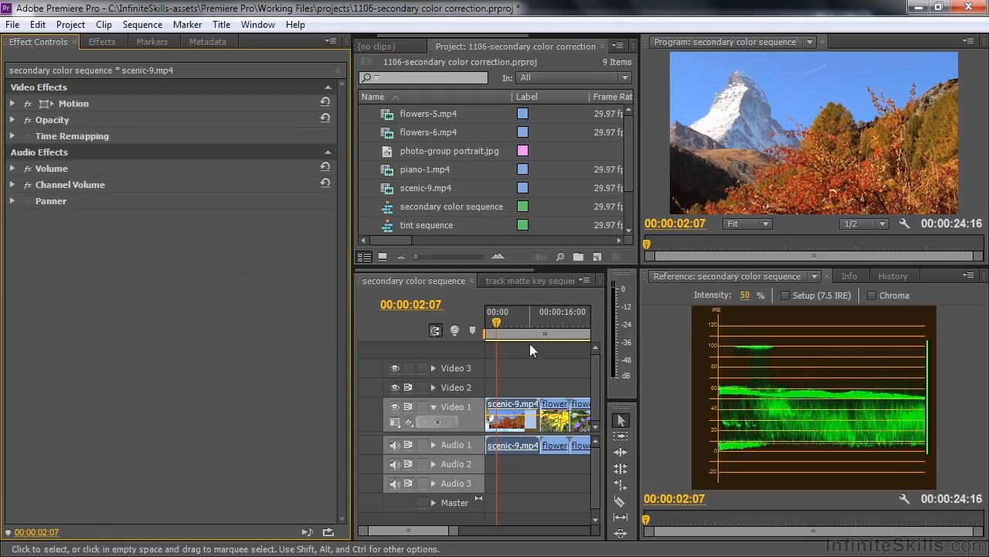
# - Go to the yellow flowers clip, apply Change to Color to flowers-5.mp4 and display the effect's settings
pyautogui.moveTo(497, 325); pyautogui.dragTo(554, 333)
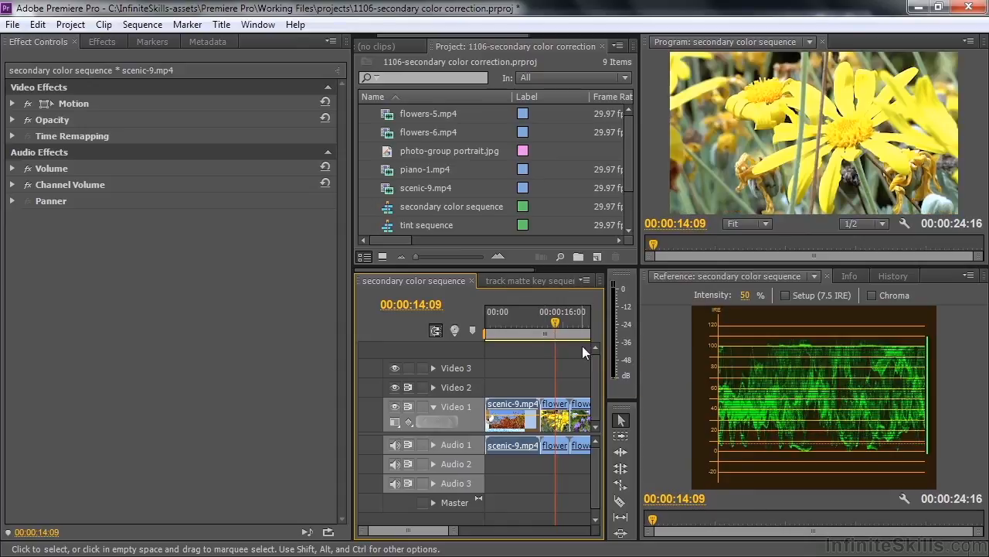
pyautogui.click(551, 407)
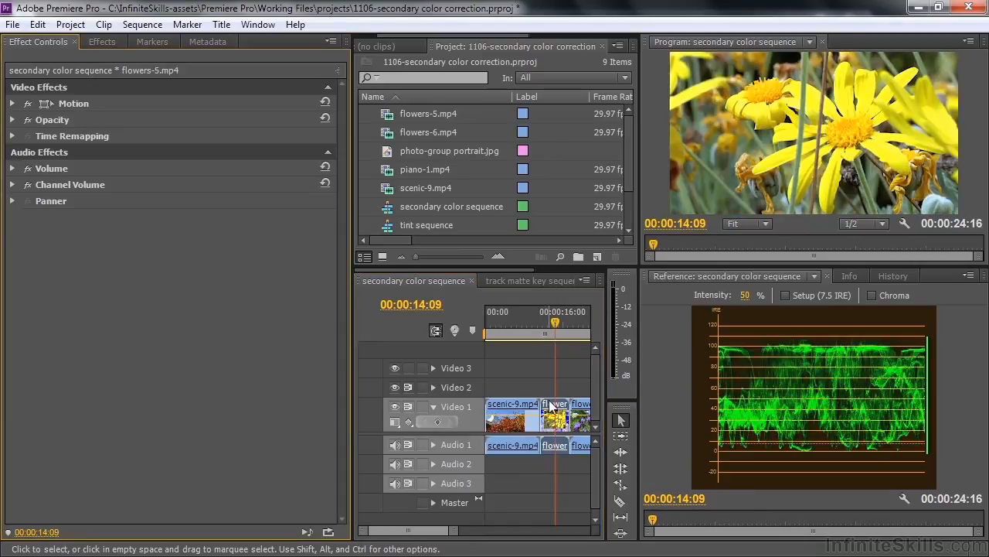
pyautogui.click(102, 41)
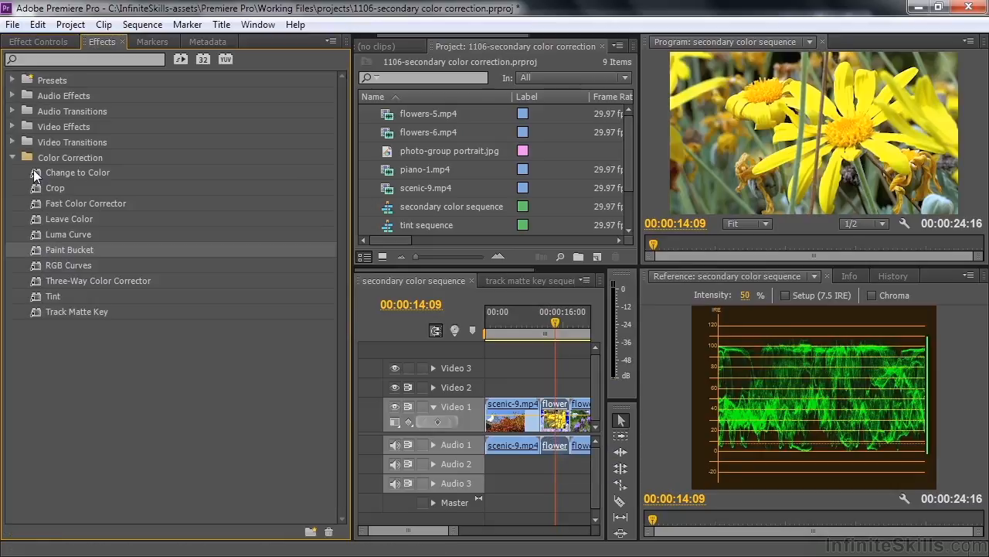
pyautogui.click(34, 172)
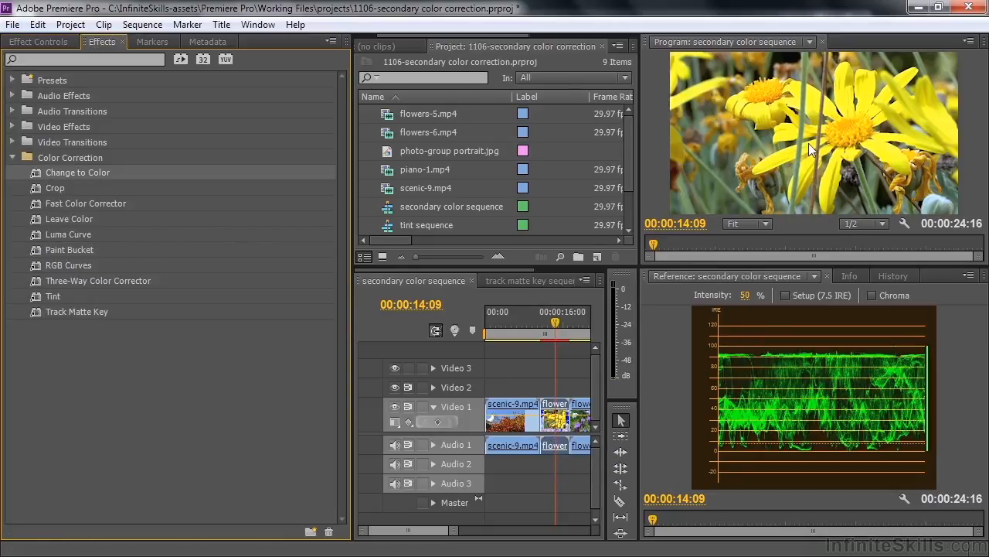
pyautogui.click(47, 42)
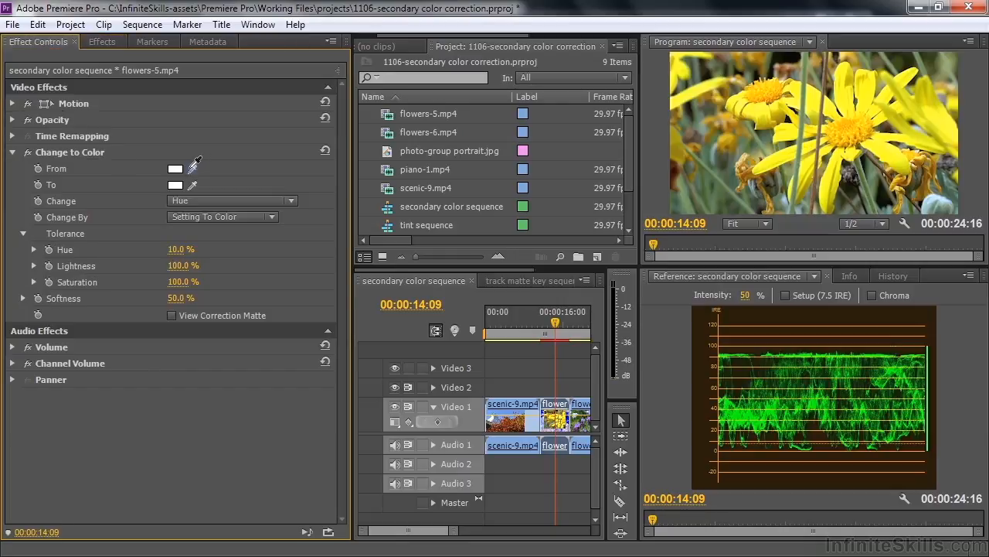
# - Sample the yellow petals as the From color and set the To color to a blue with a 232° hue
pyautogui.moveTo(193, 165); pyautogui.dragTo(849, 108)
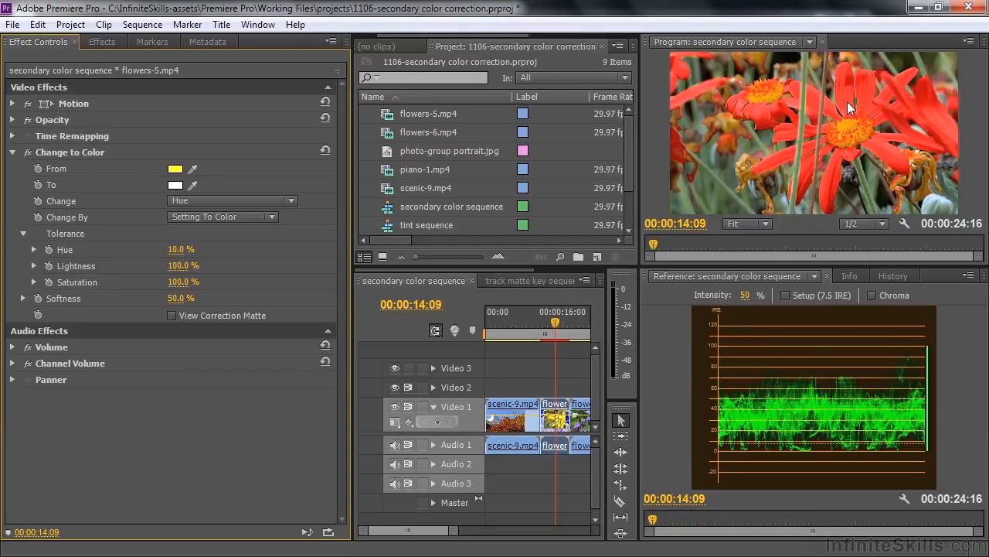
pyautogui.click(176, 187)
pyautogui.click(536, 338)
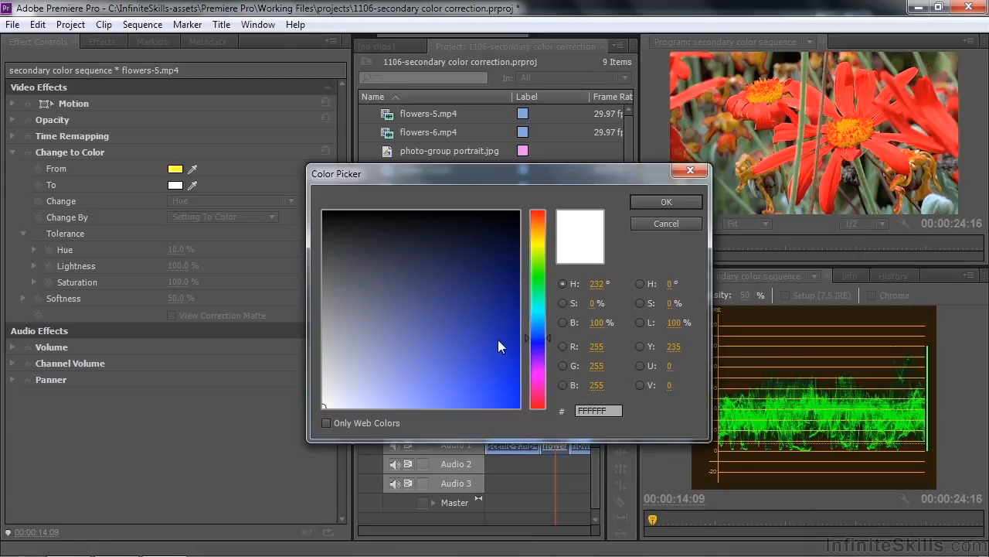
pyautogui.click(498, 340)
pyautogui.click(666, 202)
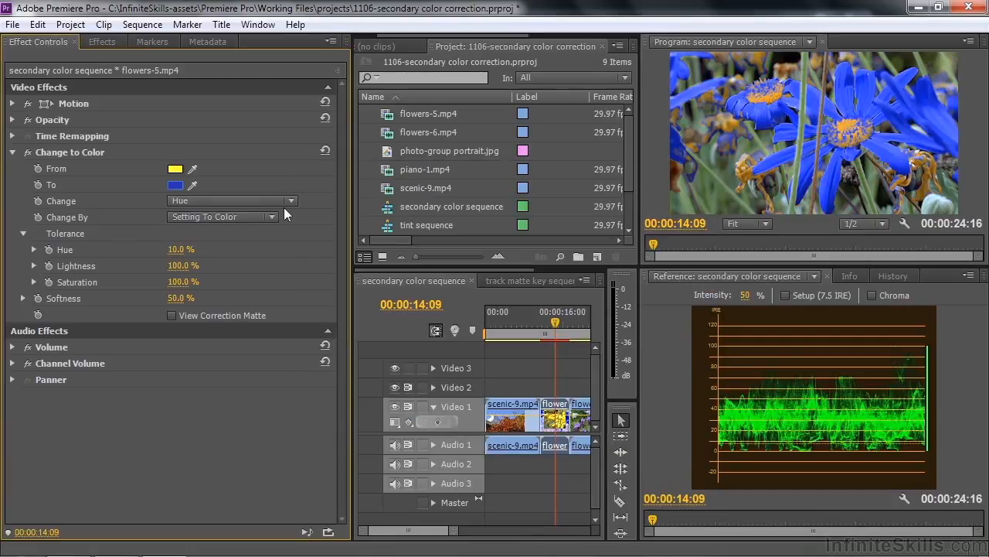
# - Set Change to Color to alter Hue & Saturation, and raise its Softness to 79.6%
pyautogui.click(292, 202)
pyautogui.click(232, 253)
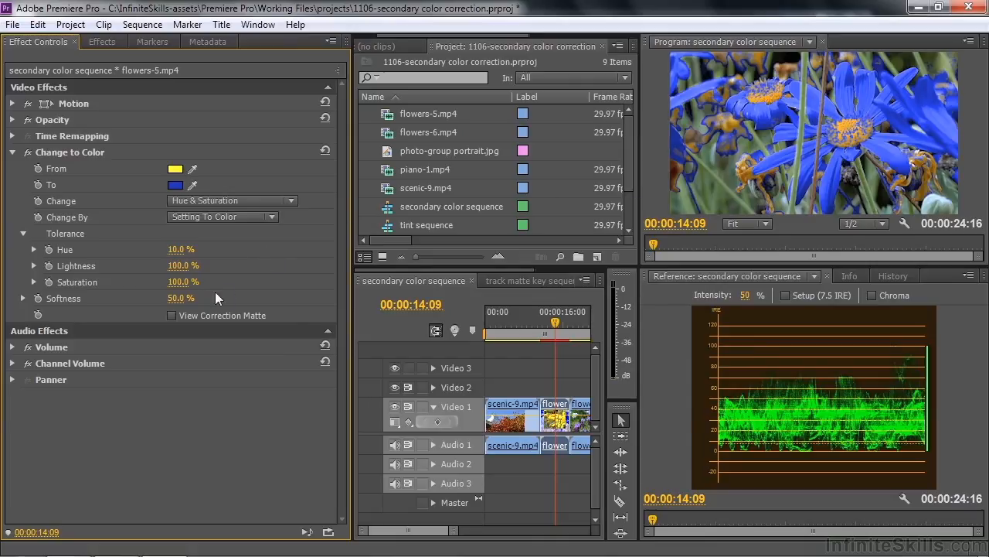
pyautogui.click(23, 298)
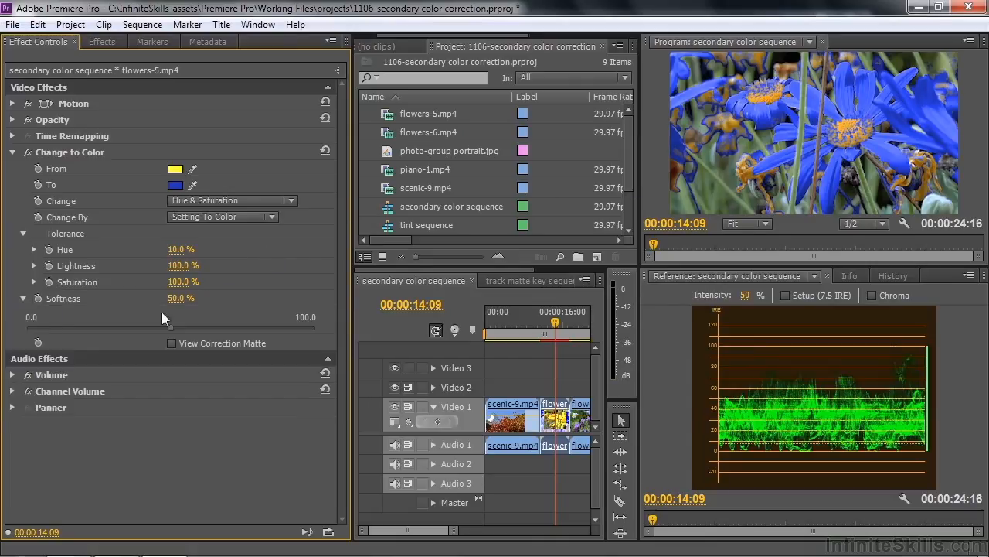
pyautogui.moveTo(176, 327); pyautogui.dragTo(256, 327)
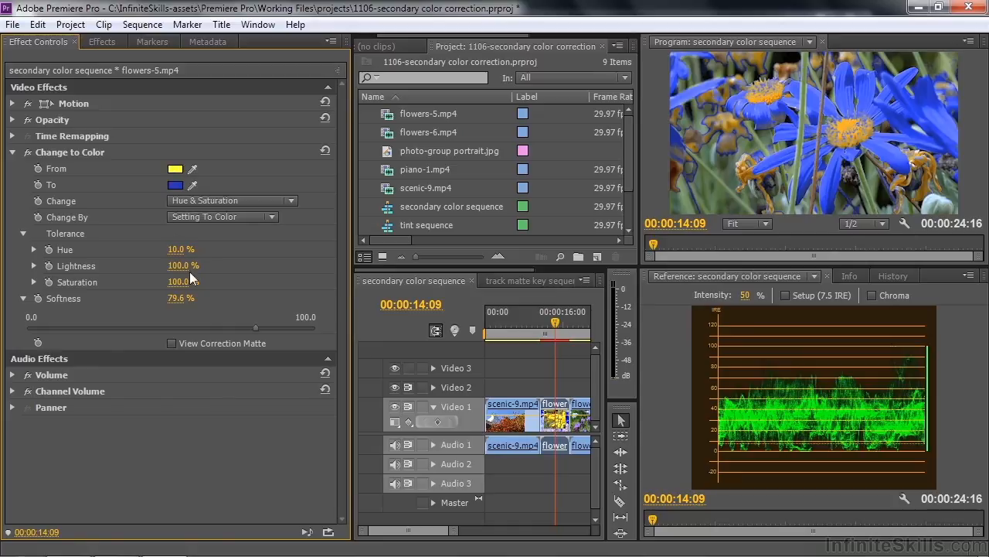
# - Remove Change to Color from flowers-5.mp4, and apply Leave Color to flowers-6.mp4 with its settings displayed
pyautogui.click(66, 152)
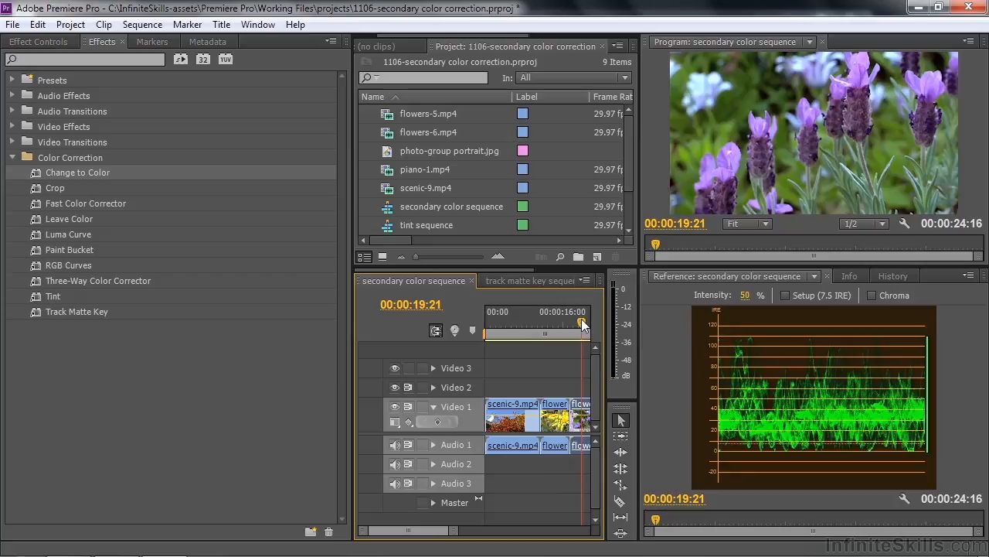
pyautogui.click(42, 217)
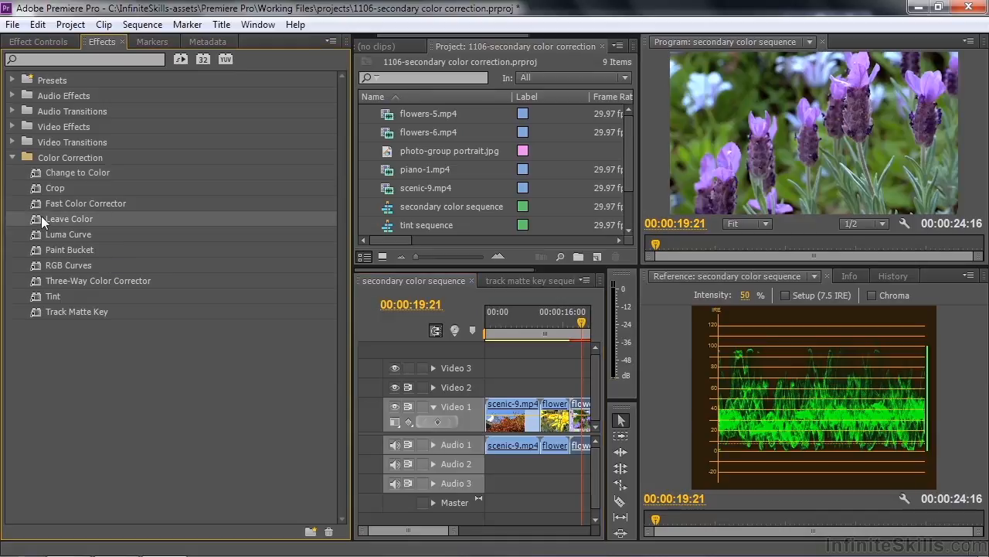
pyautogui.click(33, 35)
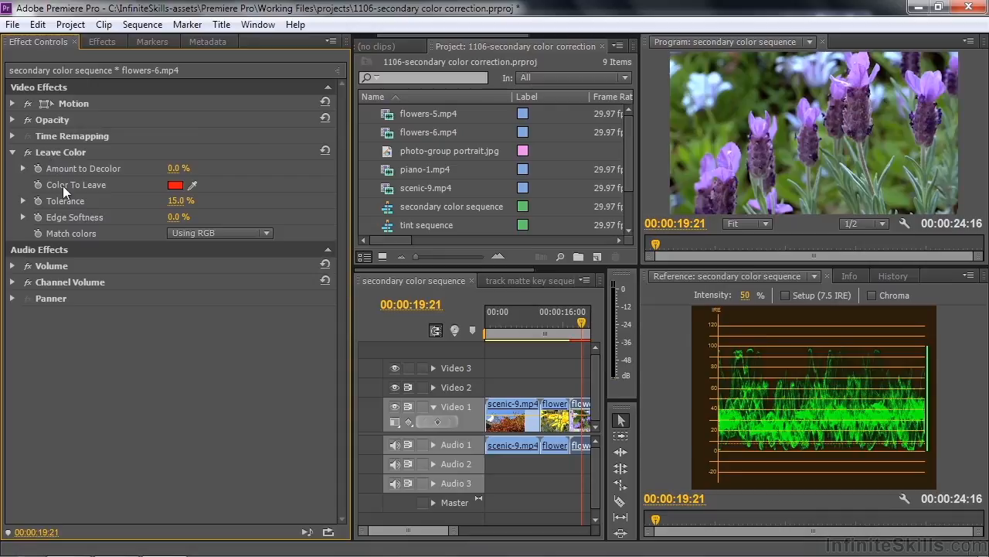
# - Configure Leave Color with the sampled purple petal as Color To Leave, Amount to Decolor 87.6% and Match colors Using Hue
pyautogui.click(194, 186)
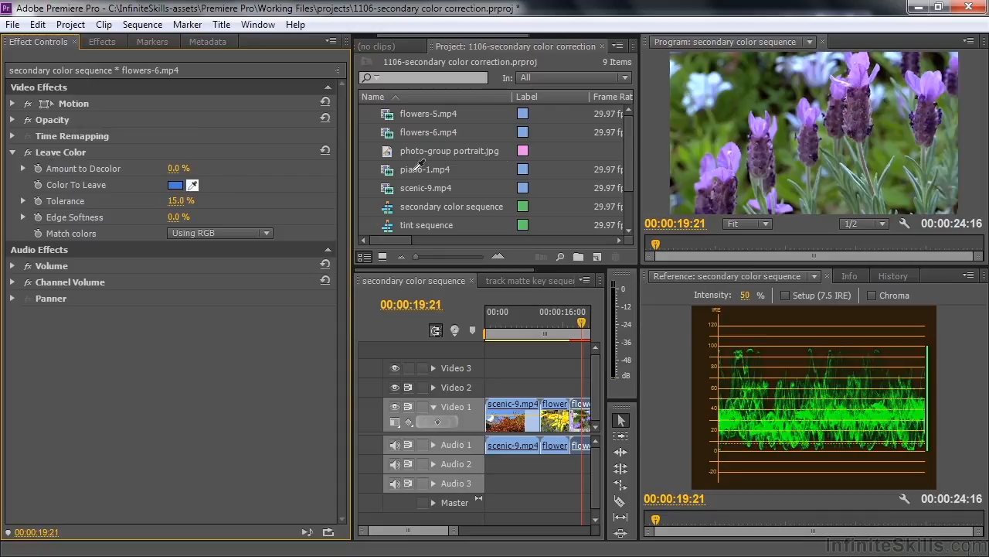
pyautogui.click(857, 86)
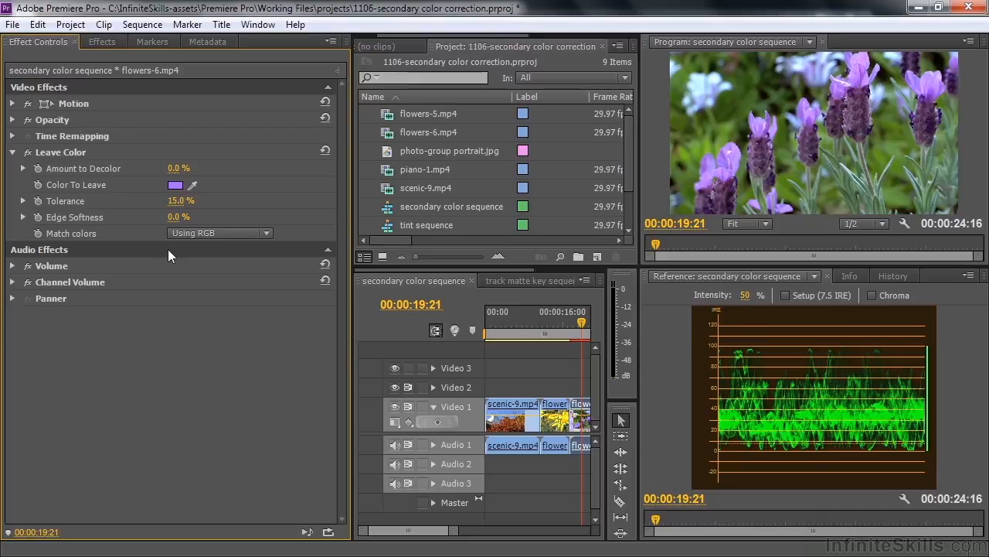
pyautogui.click(23, 167)
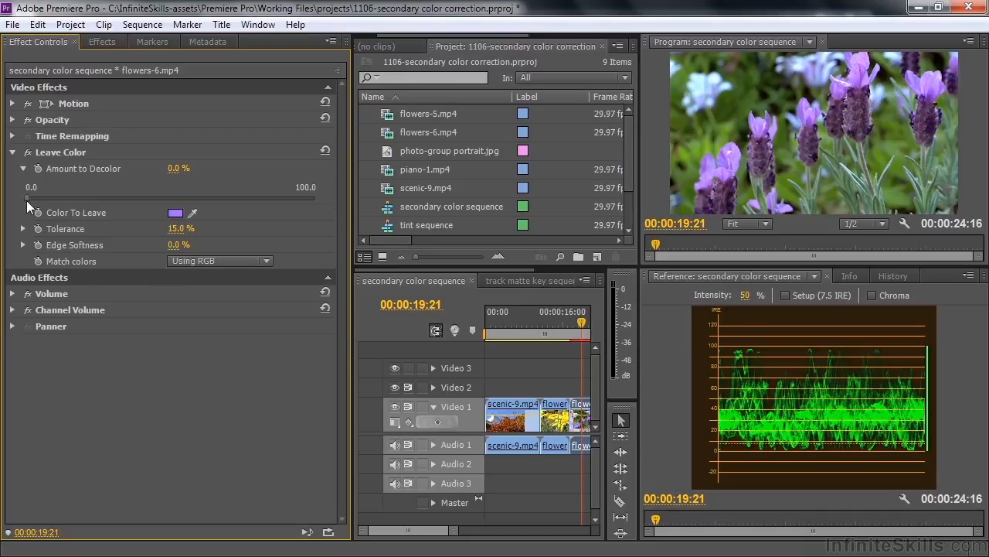
pyautogui.moveTo(26, 197); pyautogui.dragTo(279, 200)
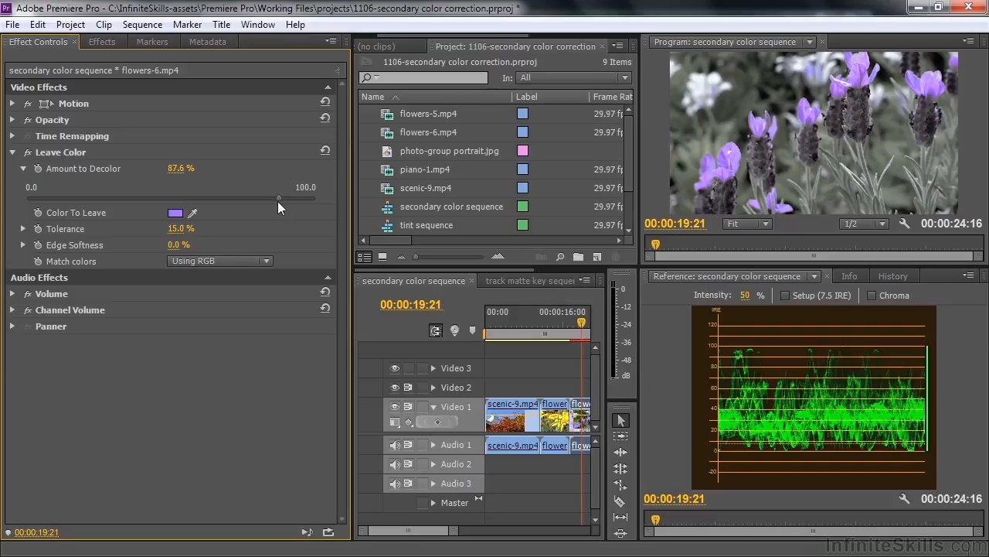
pyautogui.click(266, 261)
pyautogui.click(230, 295)
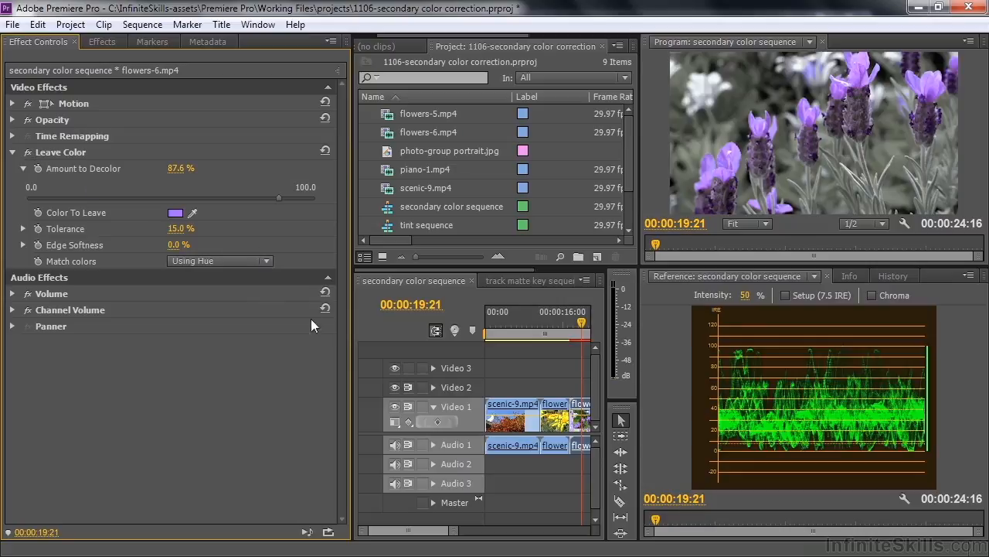
# - Add Change to Color to flowers-6.mp4 below Leave Color, and sample the purple petals as its From color
pyautogui.click(103, 43)
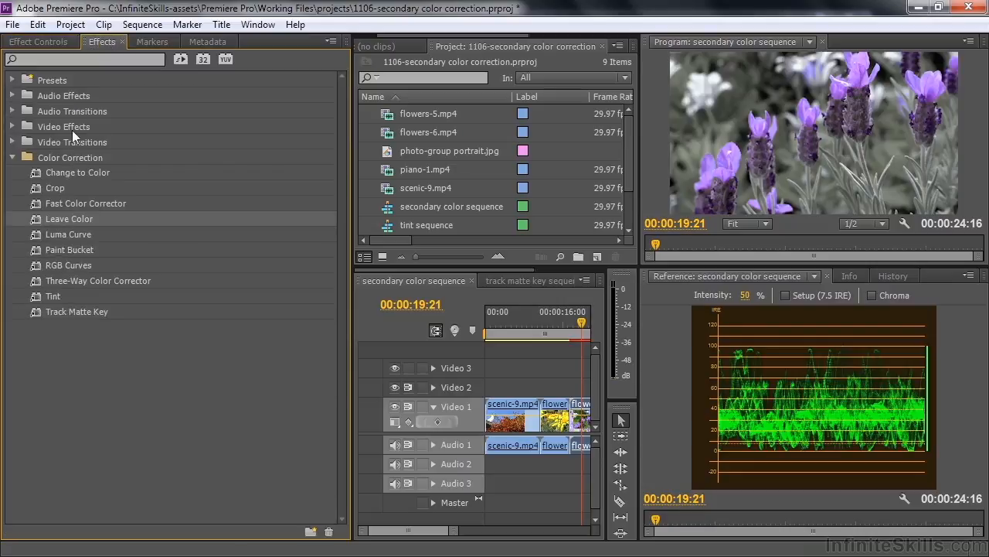
pyautogui.moveTo(45, 169); pyautogui.dragTo(64, 48)
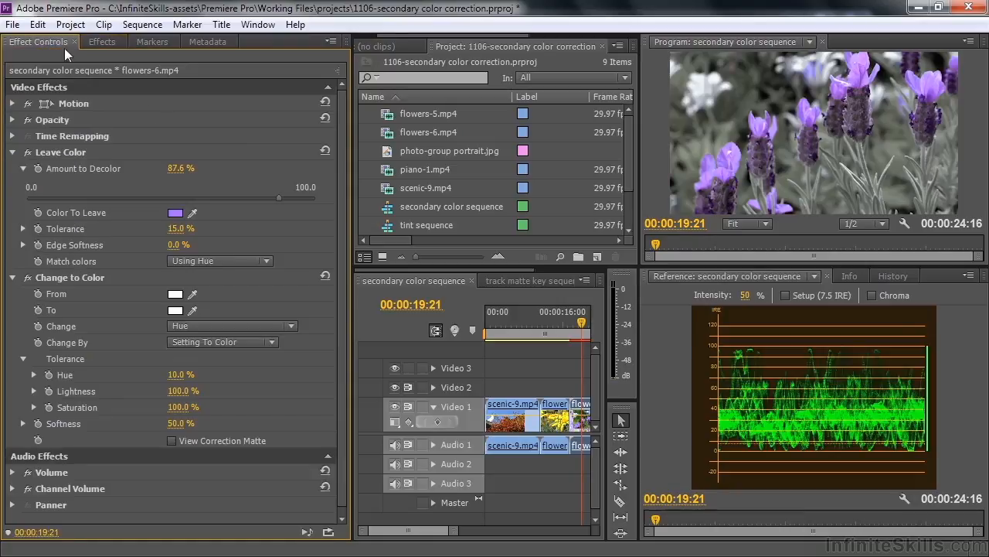
pyautogui.click(13, 152)
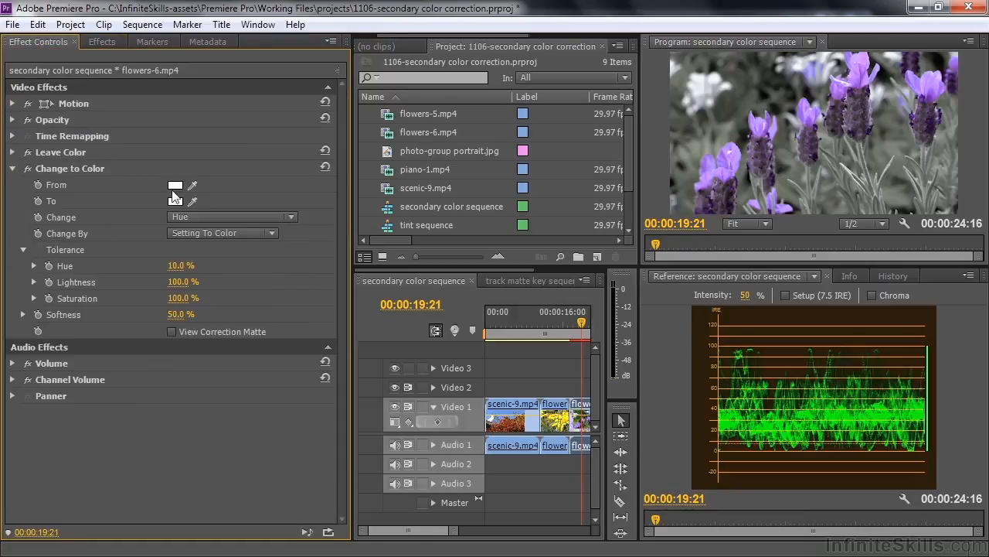
pyautogui.moveTo(197, 180); pyautogui.dragTo(763, 124)
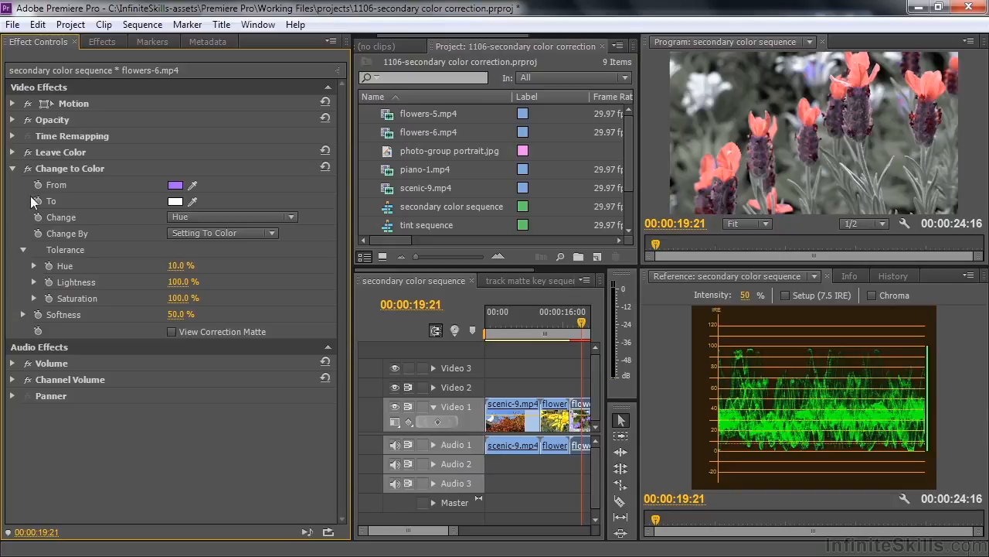
# - Try Change to Color above Leave Color in the effect order, and restore Leave Color to the first position
pyautogui.moveTo(48, 167); pyautogui.dragTo(49, 149)
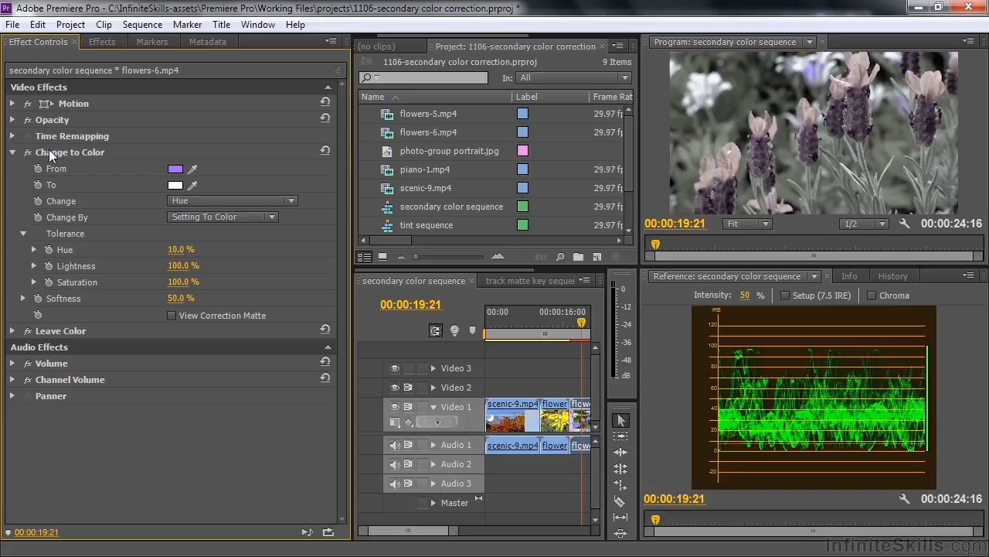
pyautogui.moveTo(46, 332); pyautogui.dragTo(60, 154)
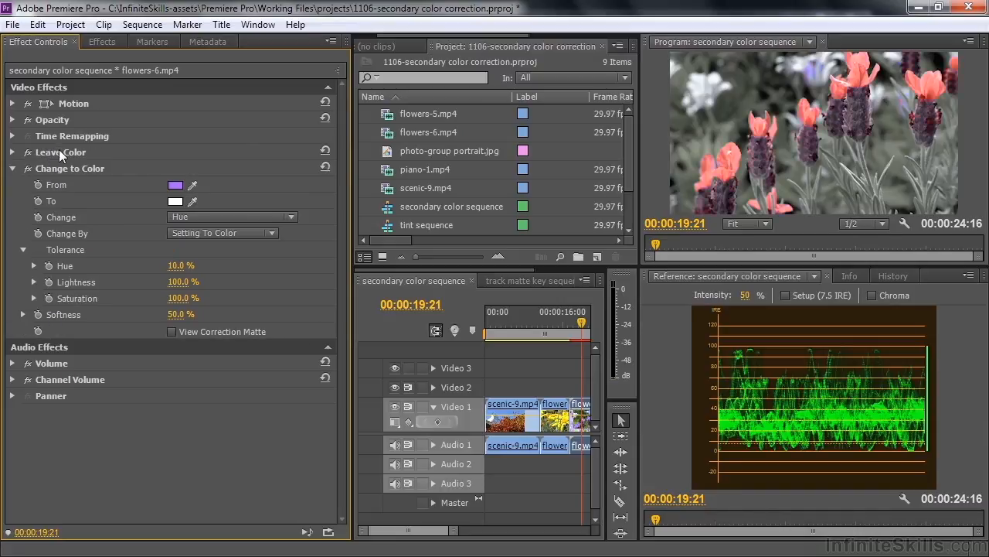
# - Remove both Change to Color and Leave Color from flowers-6.mp4
pyautogui.click(12, 168)
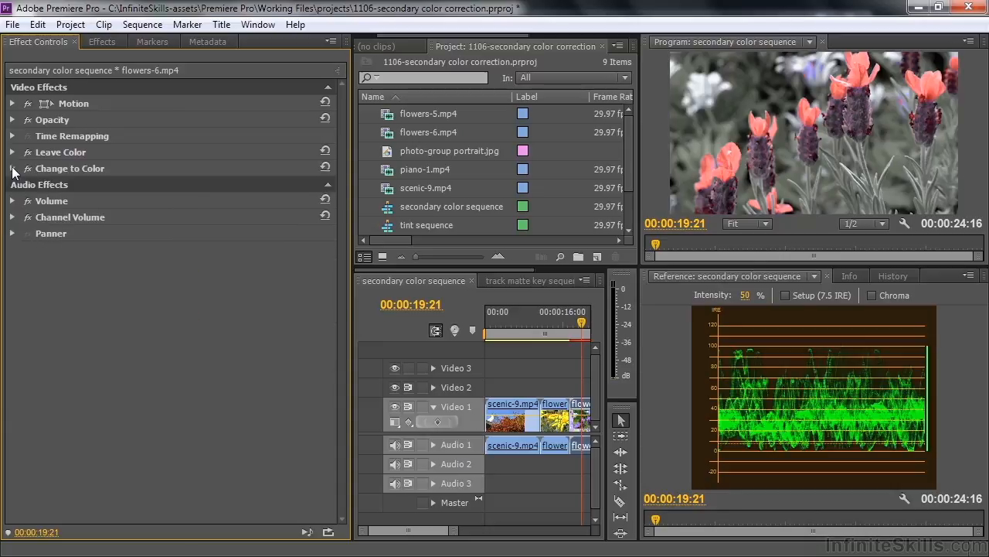
pyautogui.press('Delete')
pyautogui.click(51, 154)
pyautogui.press('Delete')
# - Apply Paint Bucket to flowers-6.mp4 and move its Fill Point onto the rightmost foreground lavender's petals, at about 1719, 226
pyautogui.click(106, 41)
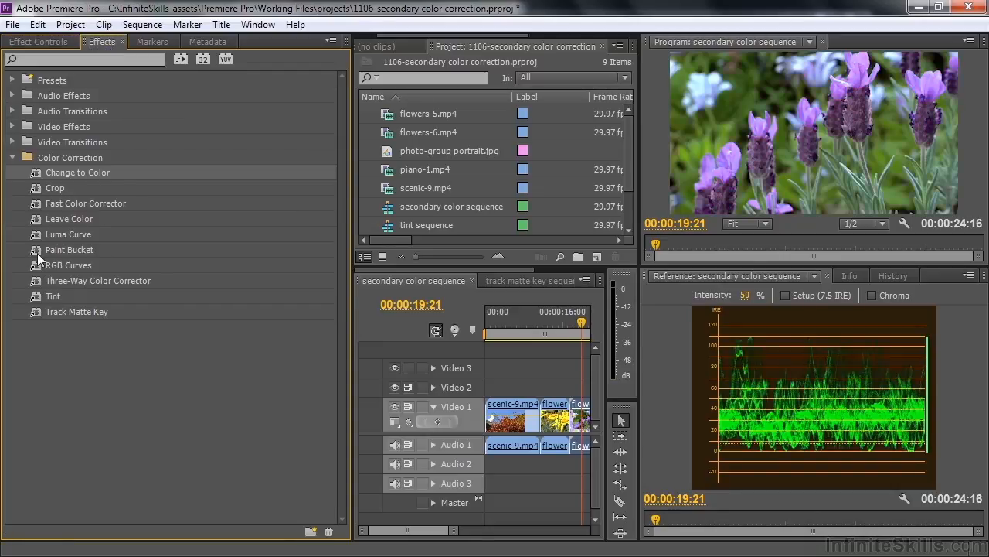
pyautogui.click(37, 246)
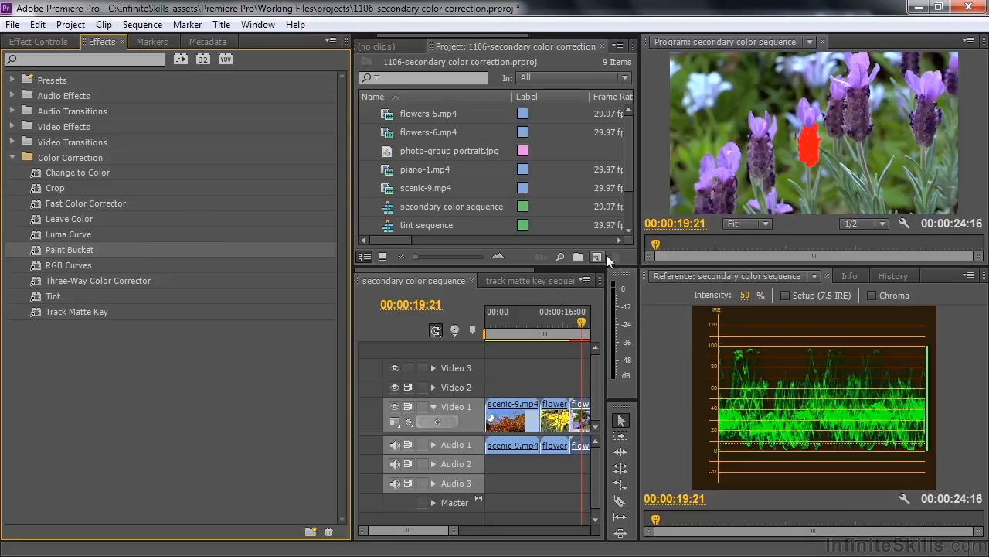
pyautogui.click(38, 41)
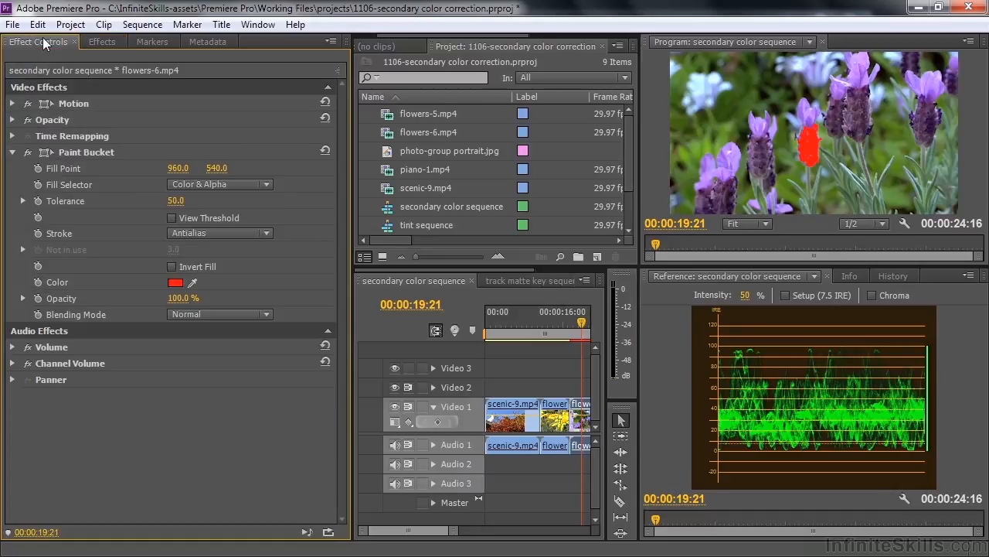
pyautogui.click(63, 153)
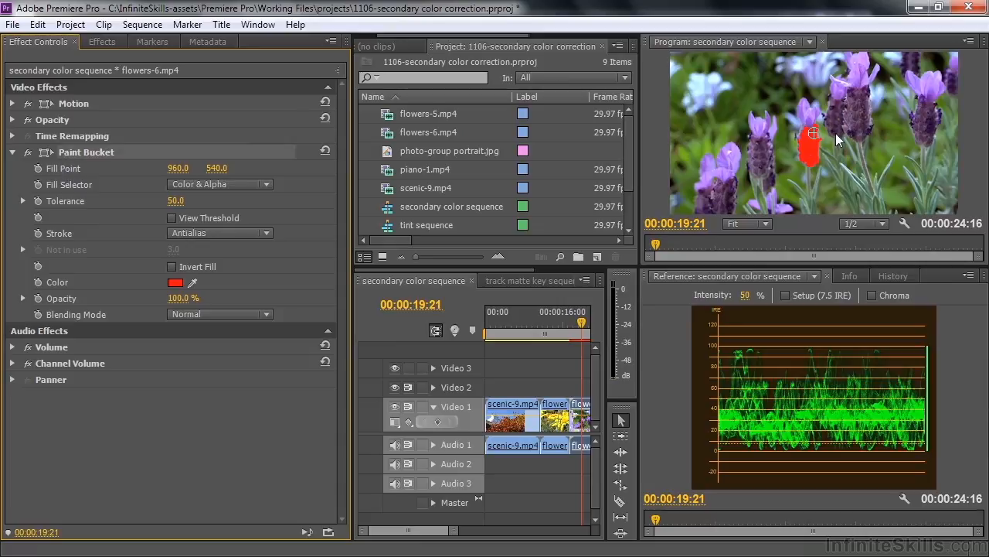
pyautogui.moveTo(814, 133); pyautogui.dragTo(926, 88)
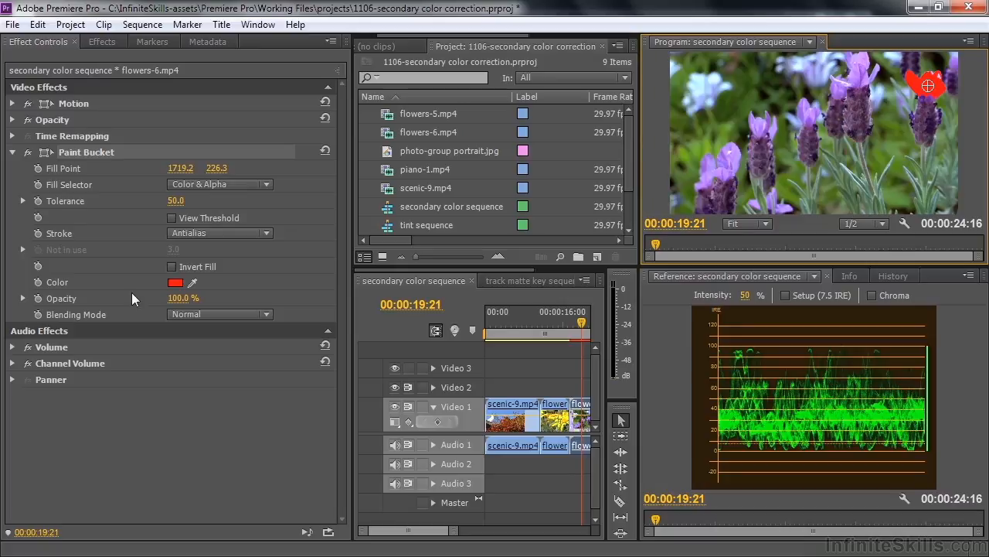
# - Set the Paint Bucket fill color to bright magenta and its Blending Mode to Screen
pyautogui.click(176, 284)
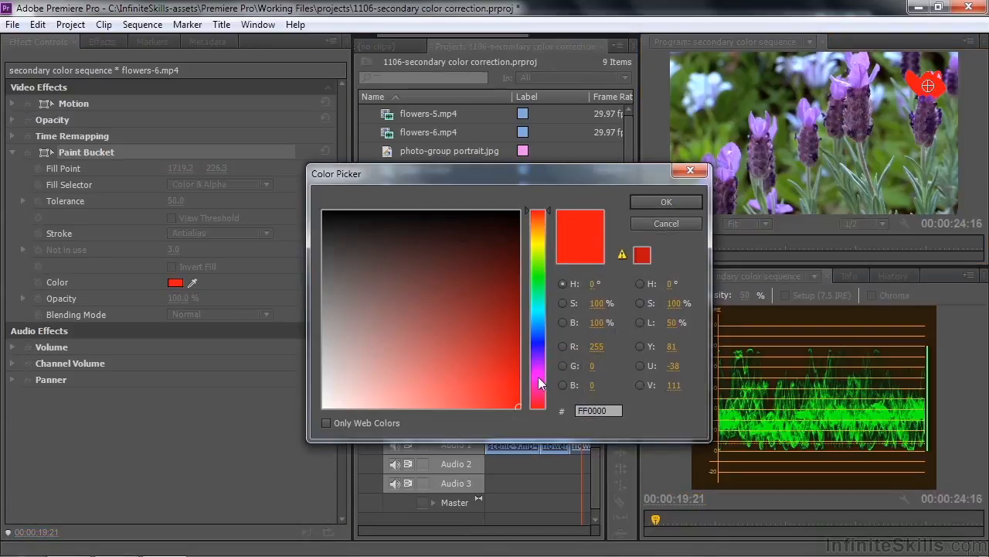
pyautogui.click(541, 378)
pyautogui.click(666, 202)
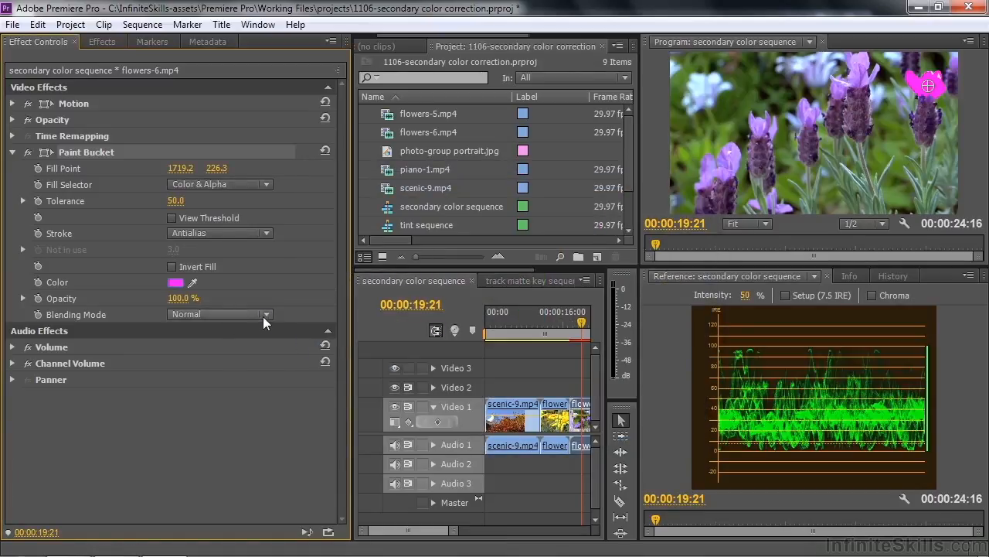
pyautogui.click(261, 316)
pyautogui.click(317, 306)
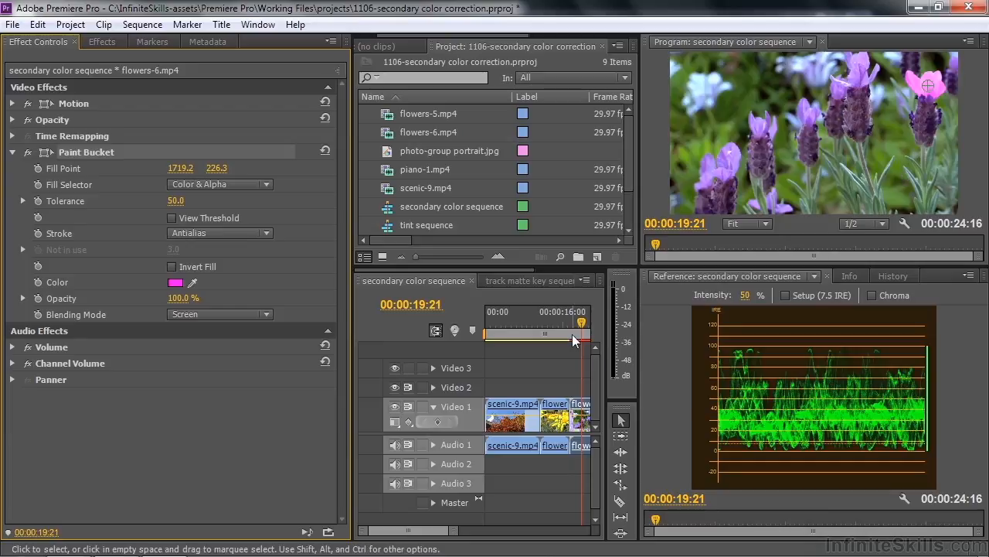
# - Switch to the track matte key sequence, open the window repair mask title for editing and hide its background video
pyautogui.click(523, 281)
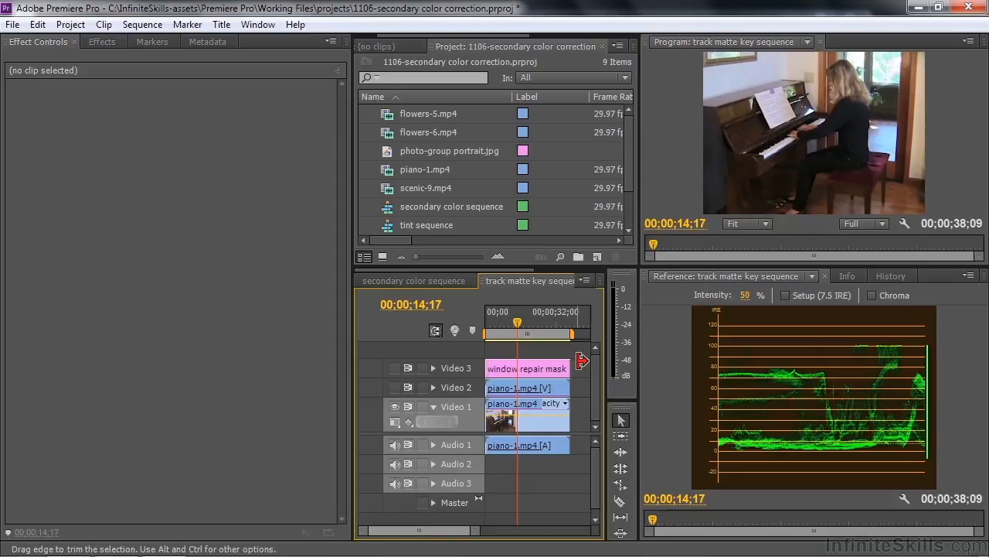
pyautogui.doubleClick(545, 374)
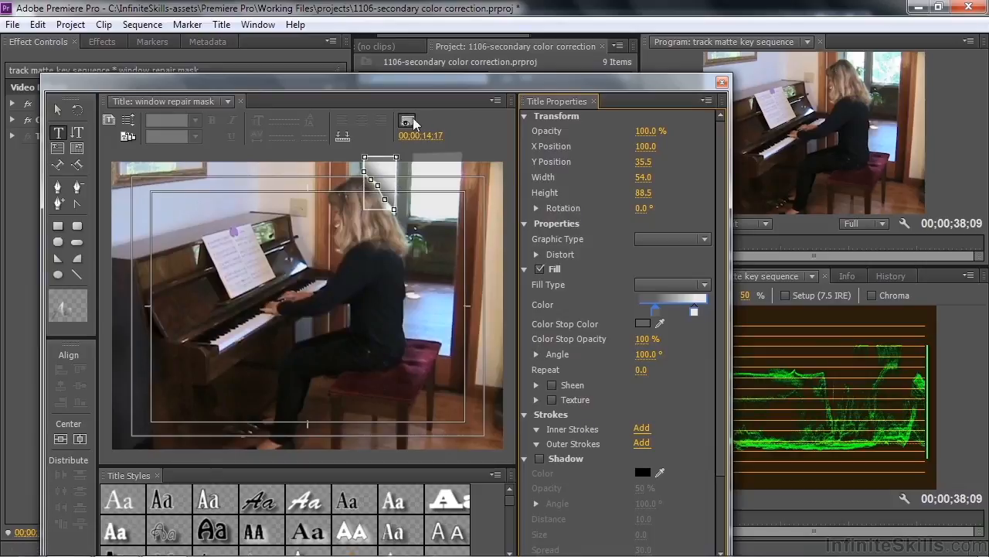
pyautogui.click(415, 123)
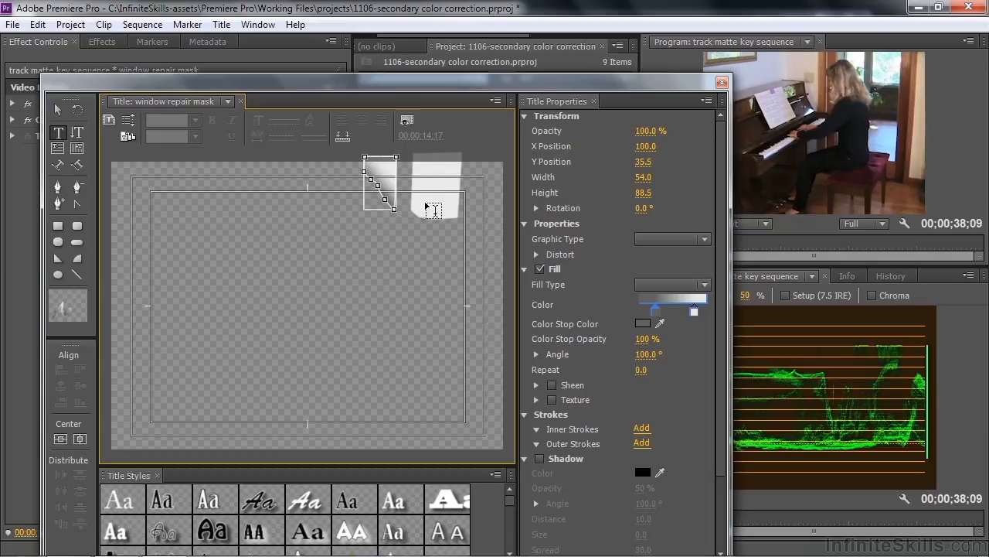
# - Close the window repair mask title and isolate Video 2 in the sequence, selecting its piano-1.mp4 clip
pyautogui.click(722, 82)
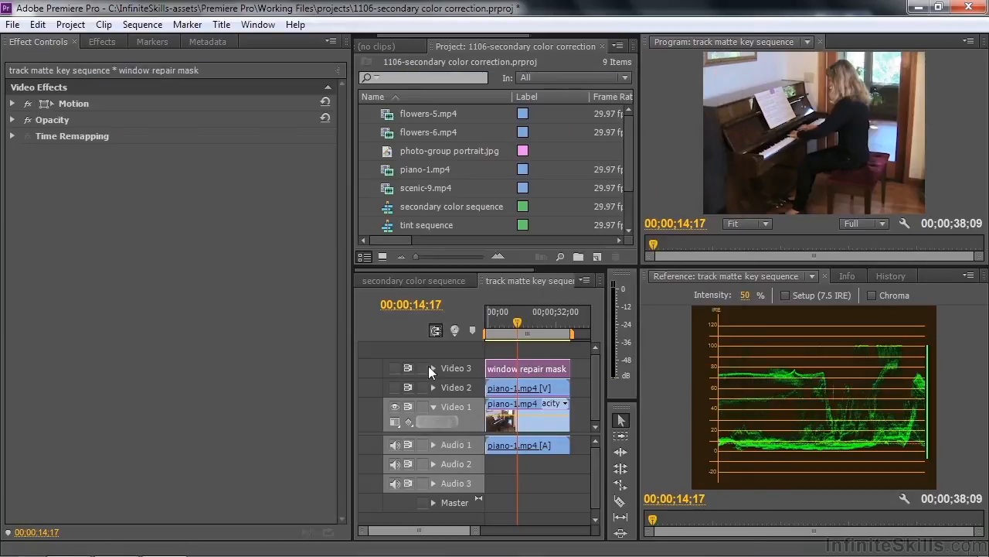
pyautogui.click(395, 368)
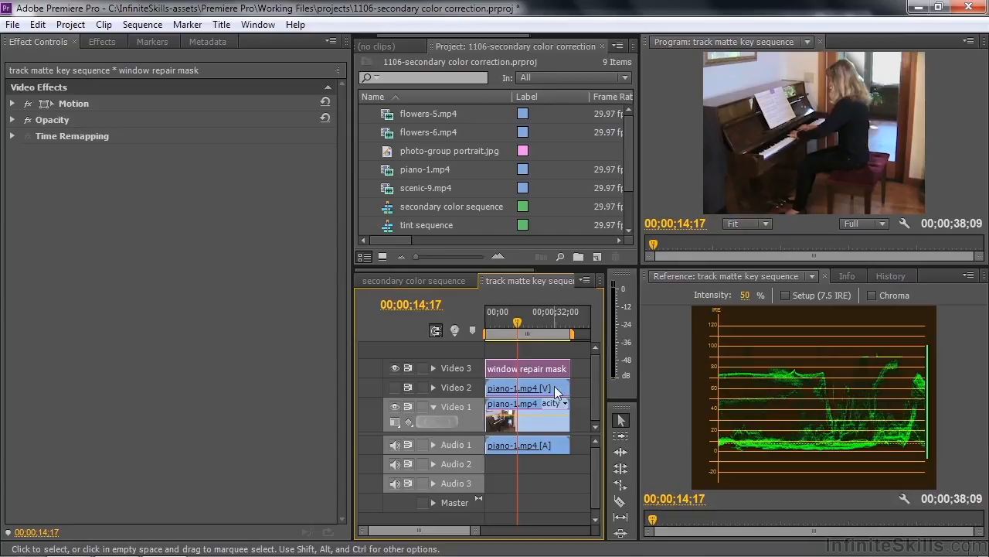
pyautogui.click(555, 392)
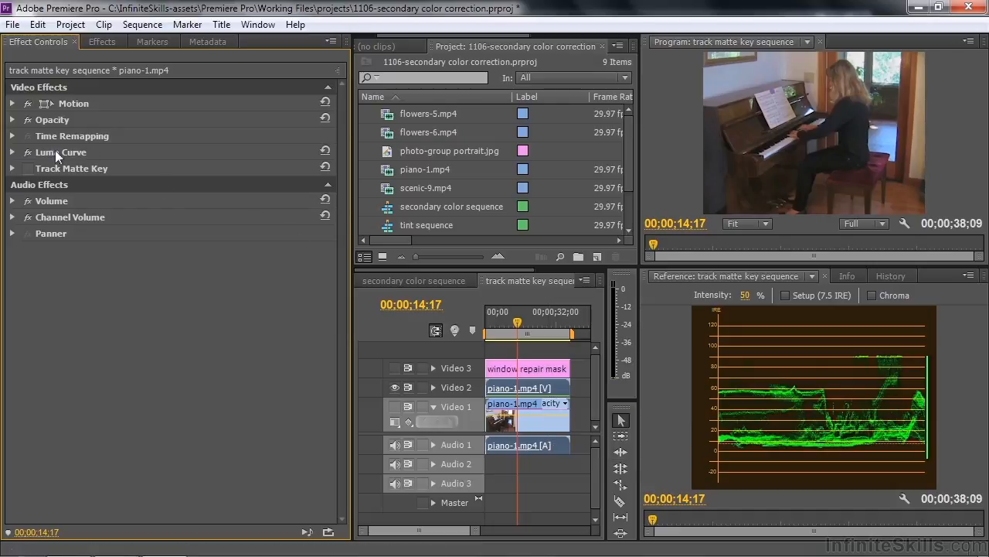
# - Compare the piano-1.mp4 clip on Video 2 with and without its Luma Curve effect
pyautogui.click(13, 151)
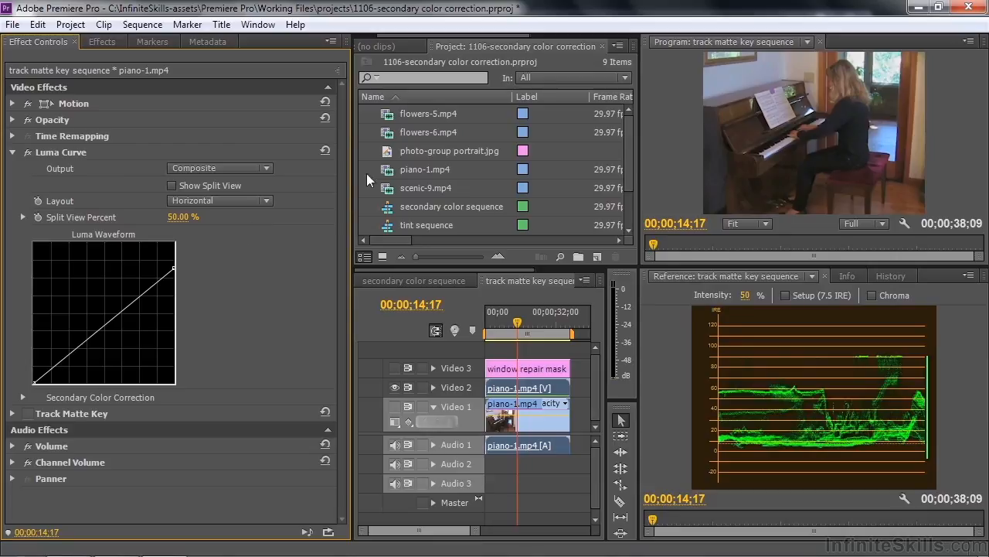
pyautogui.click(26, 152)
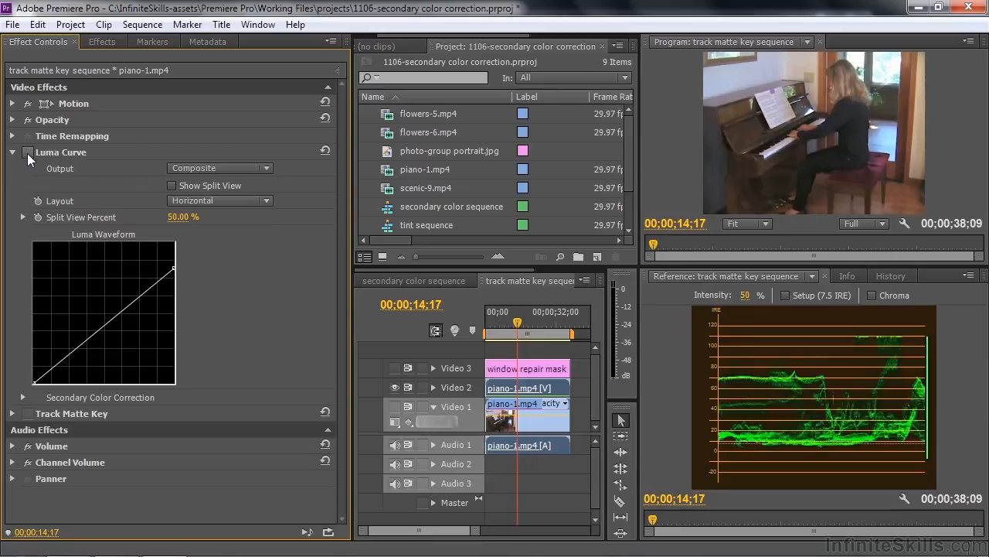
pyautogui.click(27, 152)
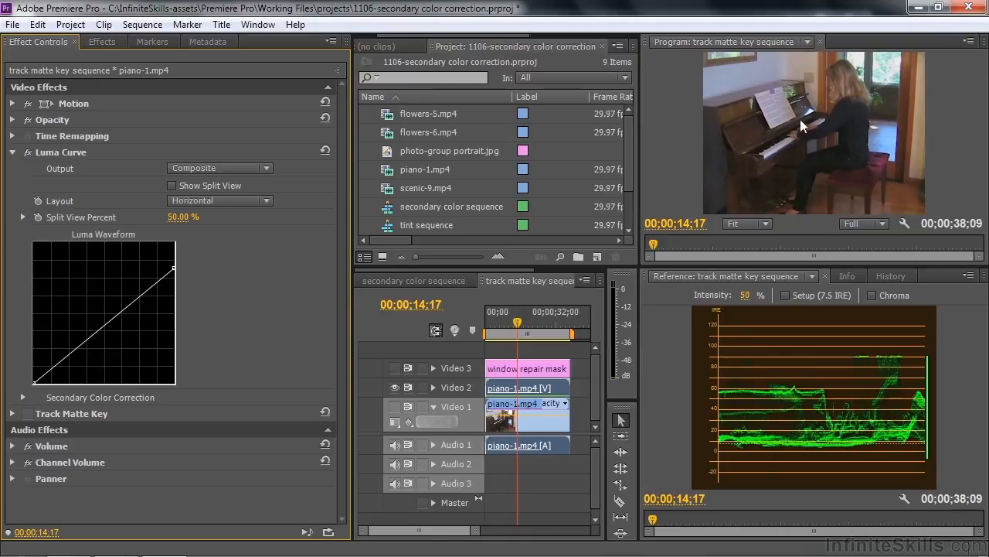
pyautogui.click(13, 151)
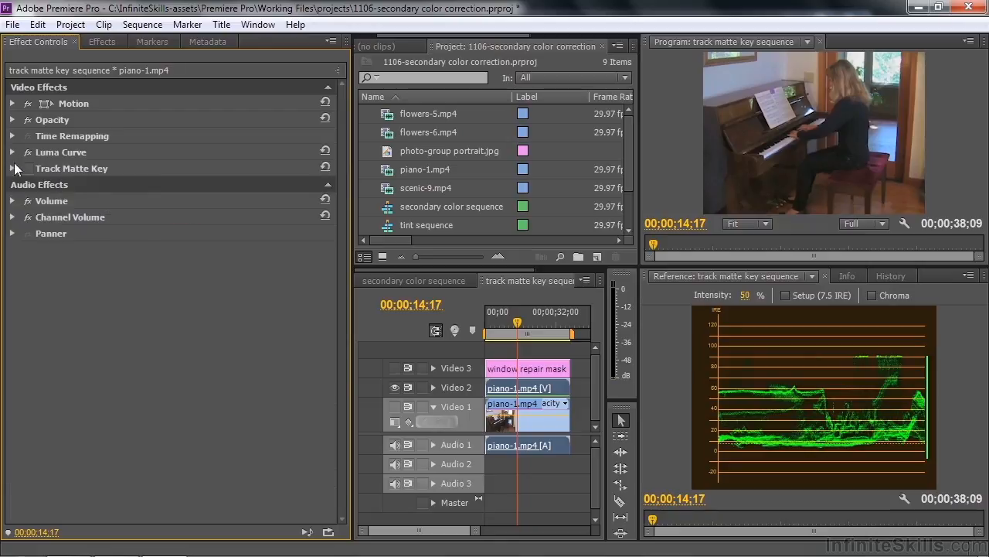
# - Enable the Track Matte Key on Video 2's piano-1.mp4 and make the Video 1 track visible again beneath it
pyautogui.click(57, 167)
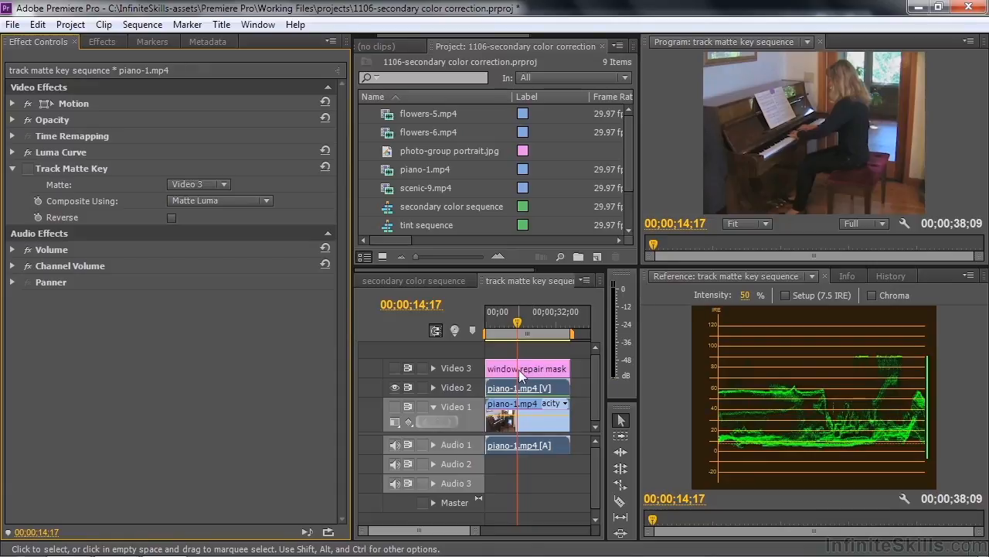
pyautogui.click(28, 168)
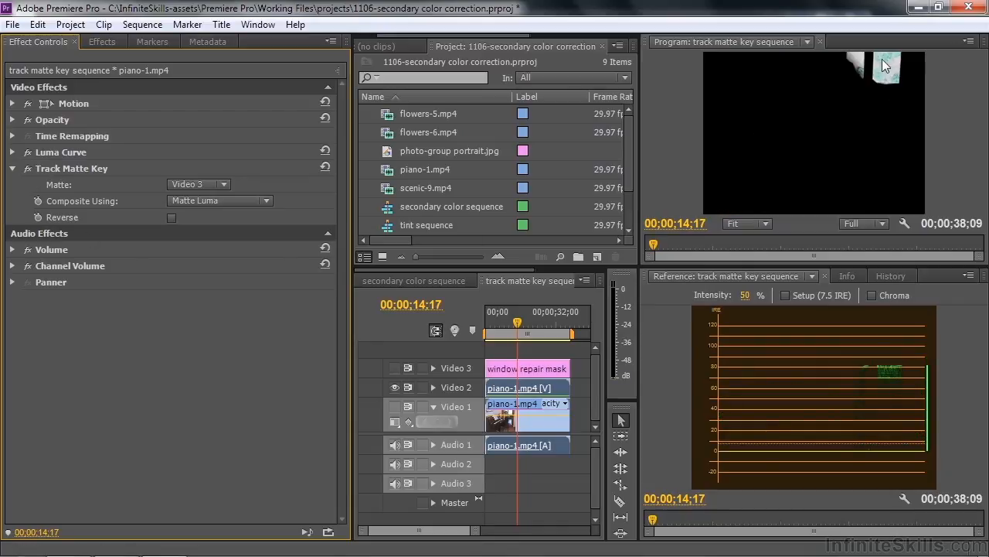
pyautogui.click(393, 407)
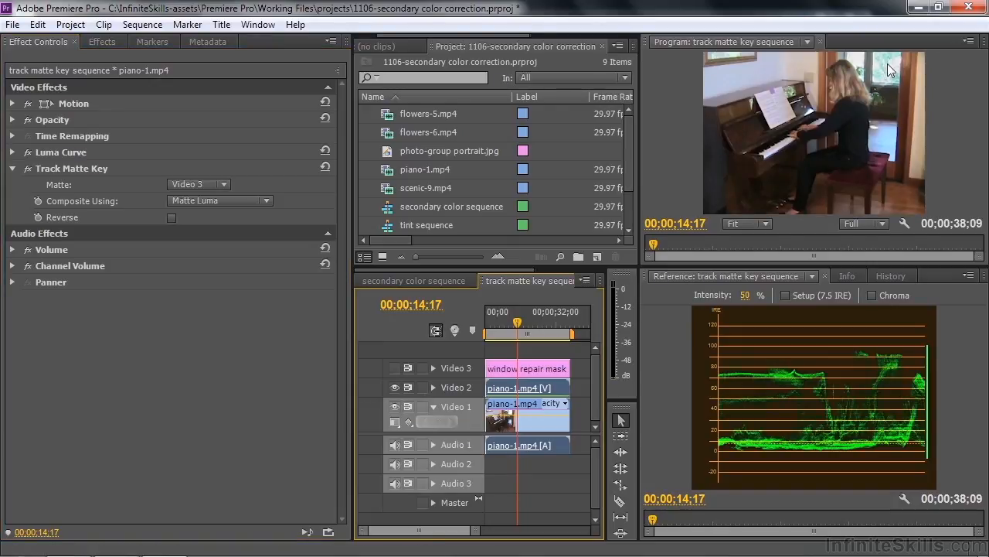
# - Compare the window area with the masked correction on and off by toggling Video 2's visibility, leaving it visible
pyautogui.click(394, 387)
pyautogui.click(395, 387)
pyautogui.click(395, 387)
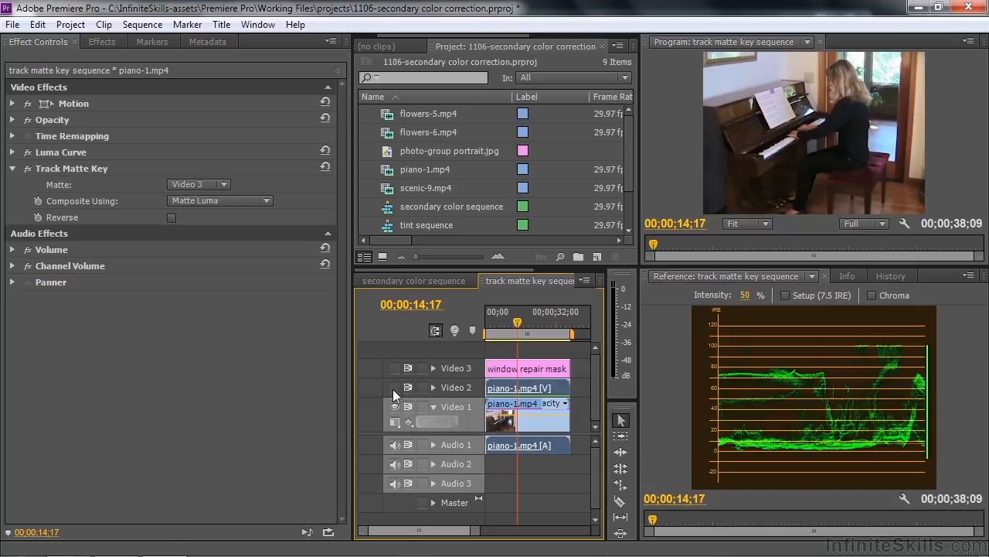
pyautogui.click(394, 387)
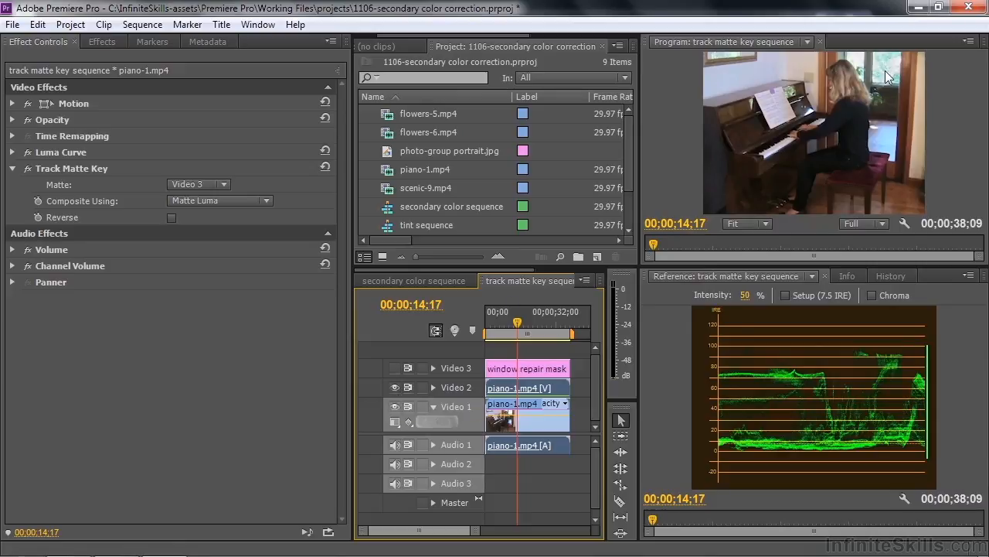
# - Play the track matte key sequence from 00;00;07;20 to check the pianist's head against the masked window
pyautogui.click(510, 331)
pyautogui.moveTo(510, 331); pyautogui.dragTo(503, 331)
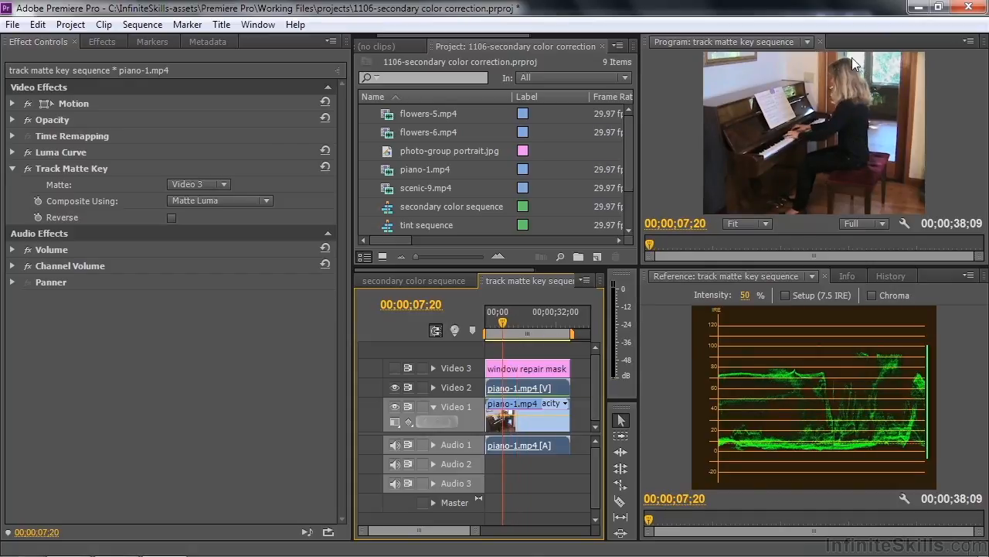
pyautogui.press('space')
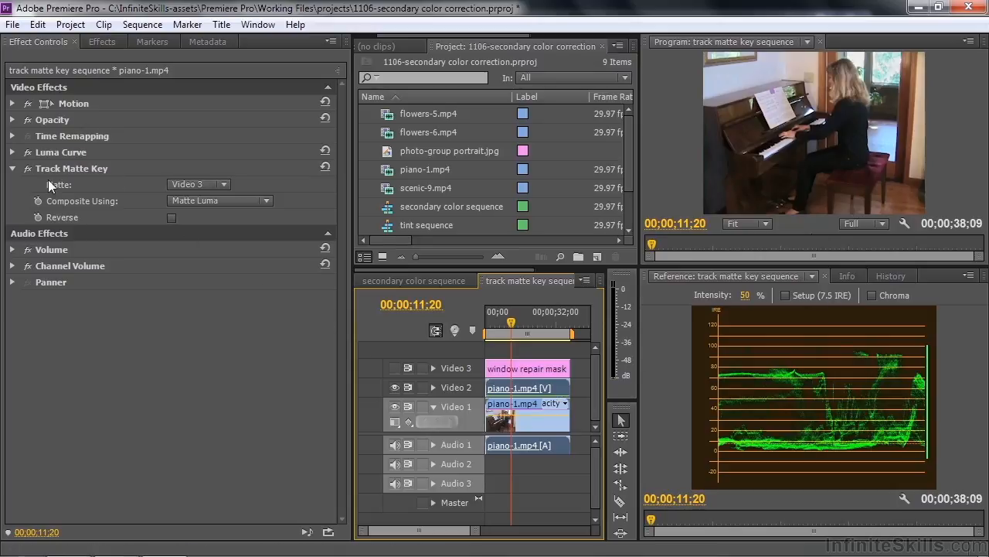
# - Adjust the highlight end point of the Luma Curve on Video 2's piano-1.mp4 to fine-tune the window brightness
pyautogui.click(12, 152)
pyautogui.moveTo(175, 242); pyautogui.dragTo(175, 265)
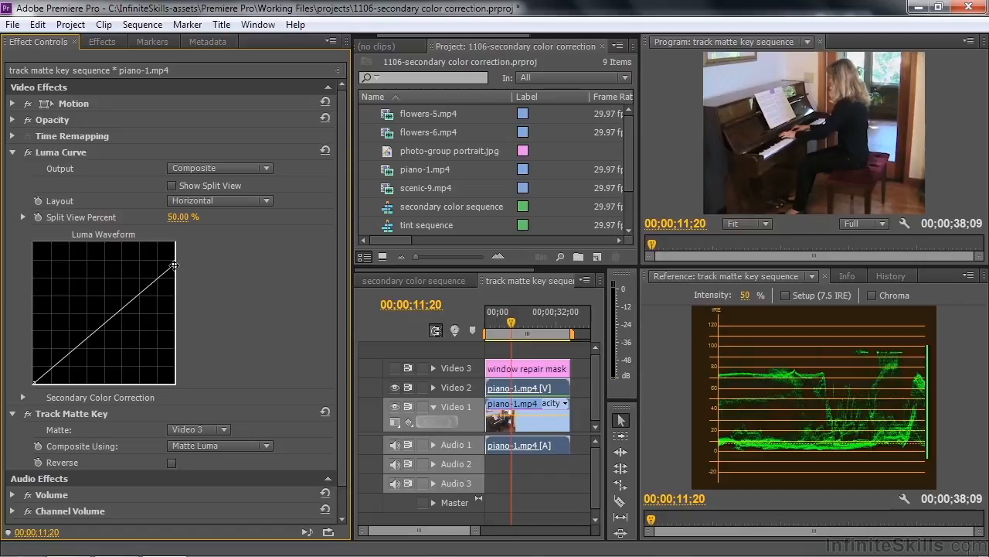